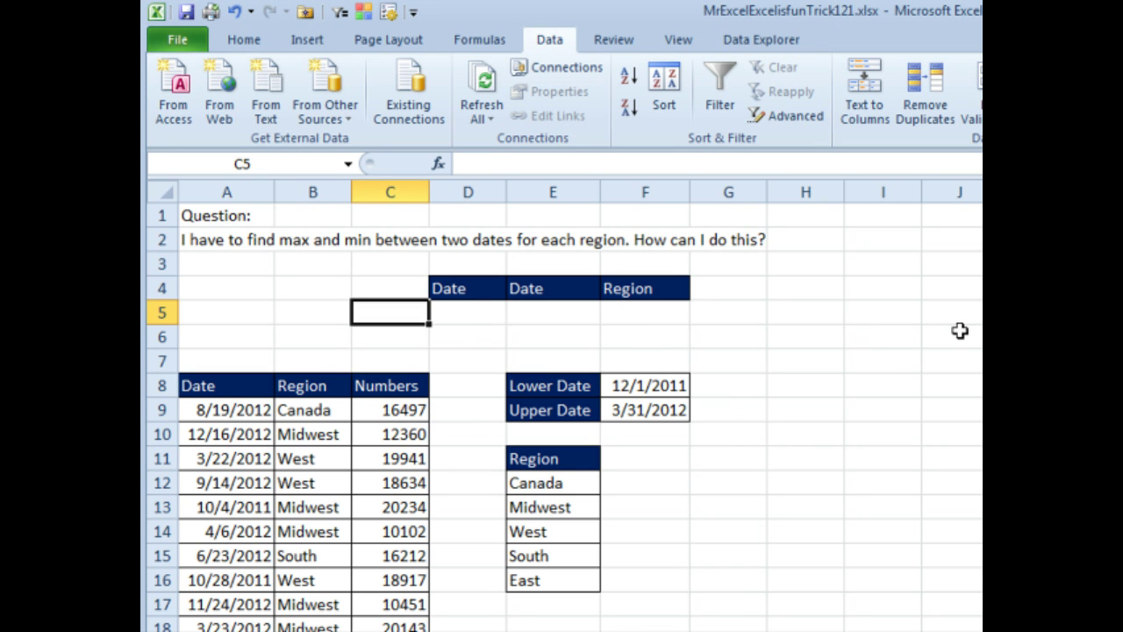
# Enter the lower-date criterion ">=" joined to the Lower Date (>=40878) under the first Date header.
pyautogui.press('Right')
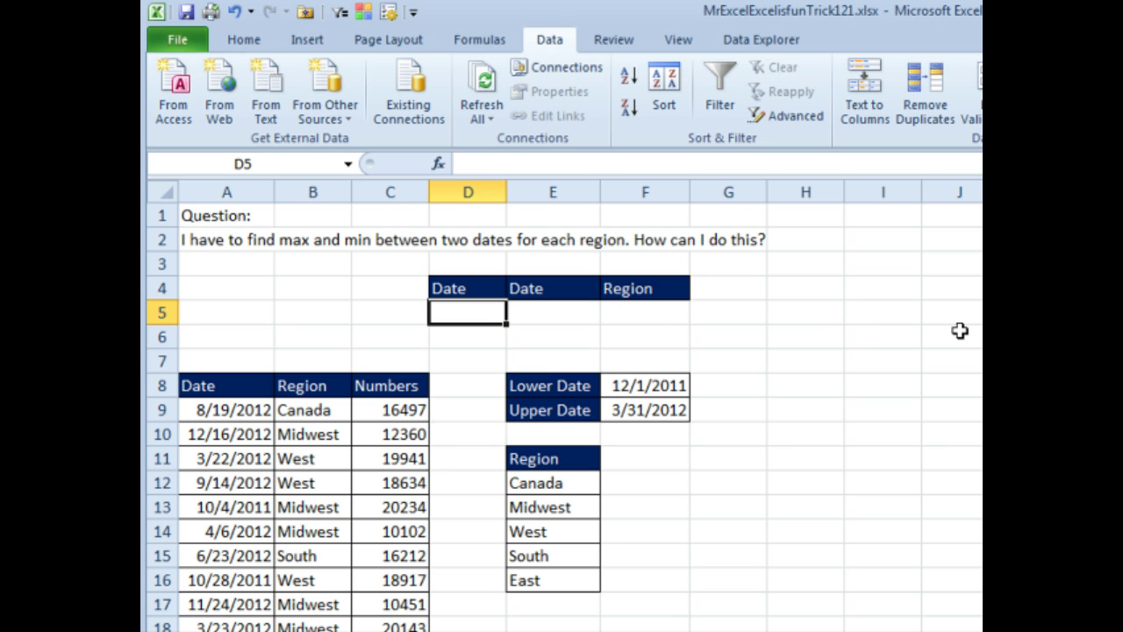
pyautogui.press('Up')
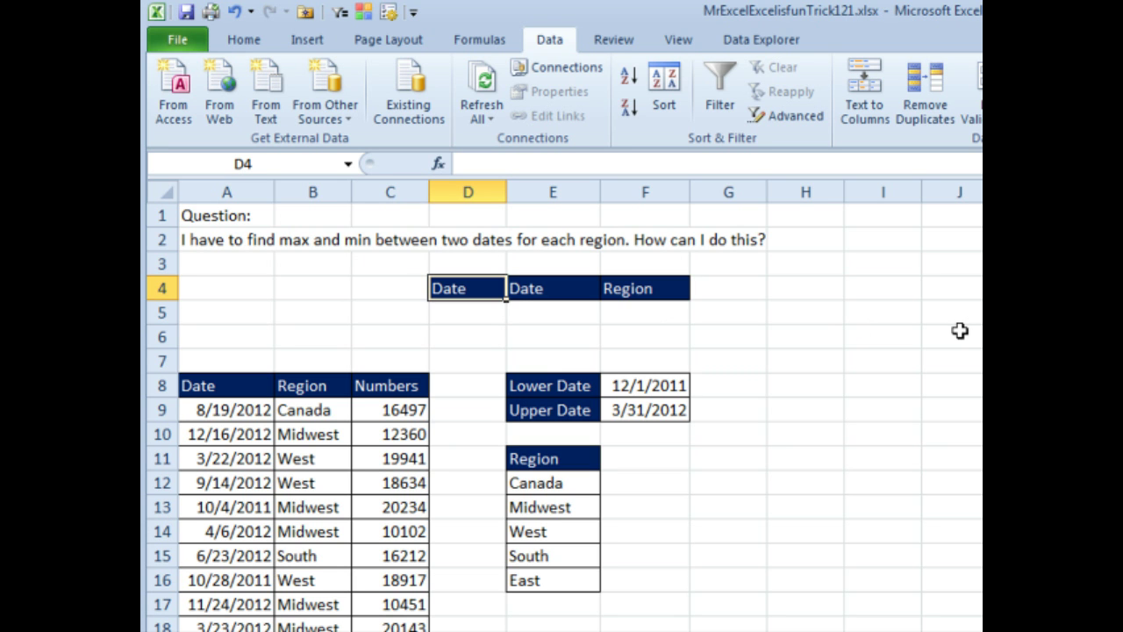
pyautogui.press('Right')
pyautogui.press('Right')
pyautogui.press('Down')
pyautogui.press('Left')
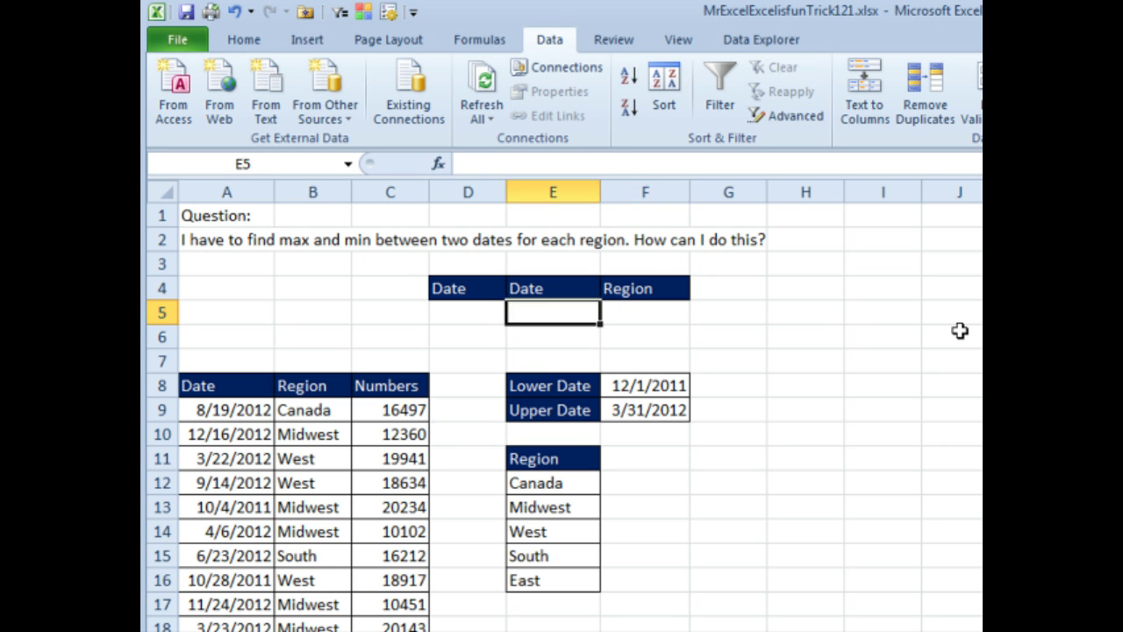
pyautogui.press('Left')
pyautogui.press('Right')
pyautogui.press('Right')
pyautogui.press('Left')
pyautogui.press('Left')
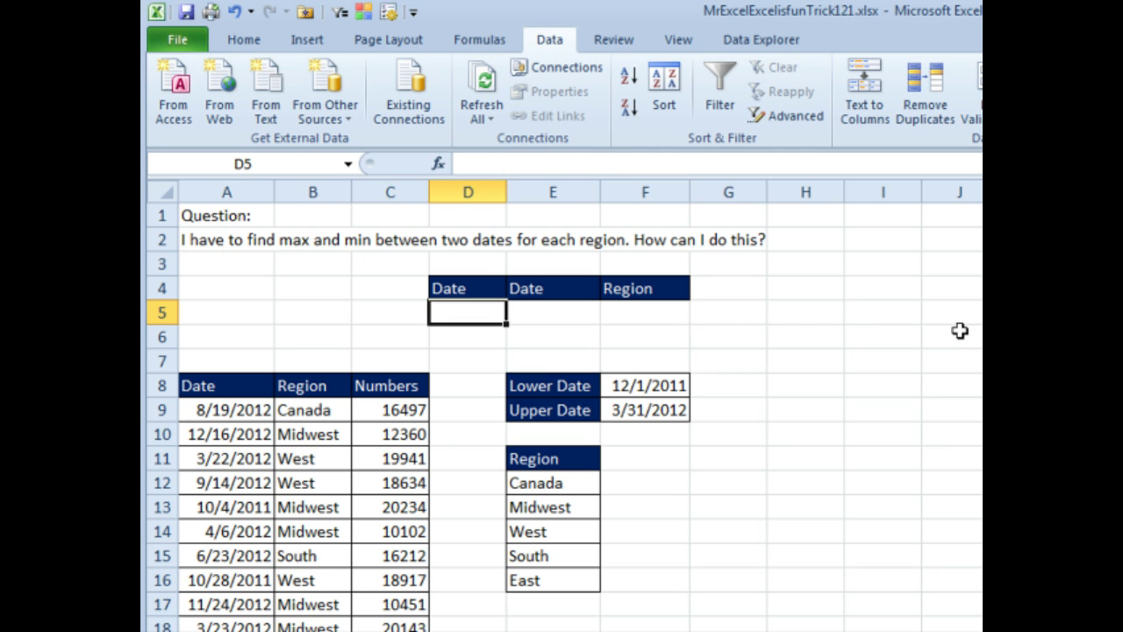
pyautogui.write('=')
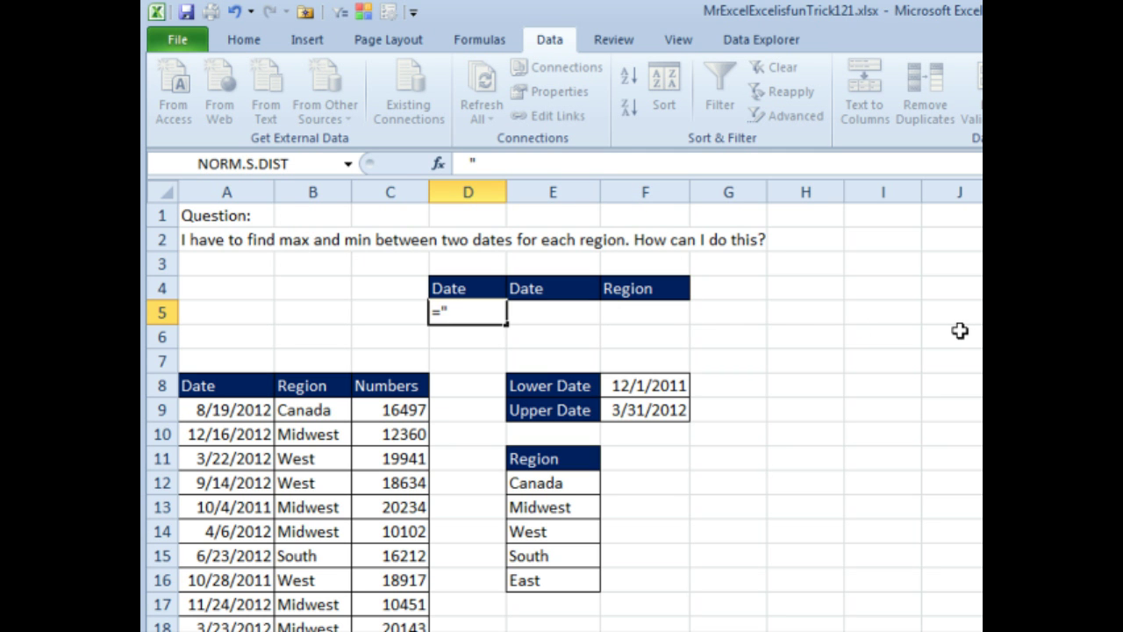
pyautogui.write('">="&')
pyautogui.press('Down')
pyautogui.press('Down')
pyautogui.press('Down')
pyautogui.press('Right')
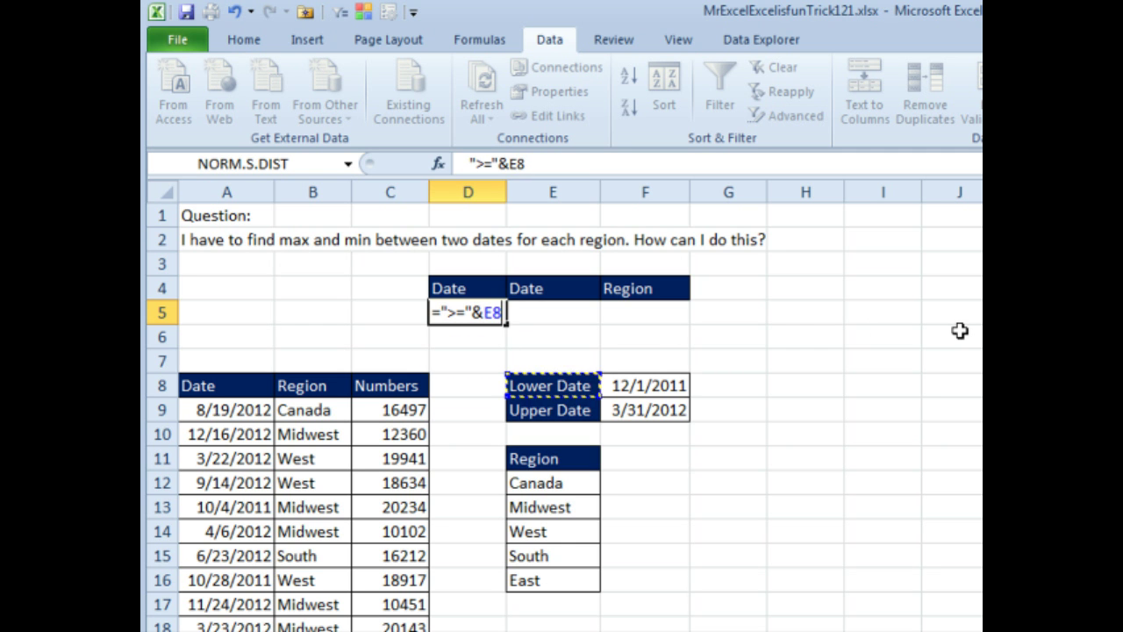
pyautogui.press('Right')
pyautogui.hotkey('ctrl', 'Return')
pyautogui.press('Right')
# Enter the upper-date criterion "<=" joined to the Upper Date (<=40999) under the second Date header.
pyautogui.write('=')
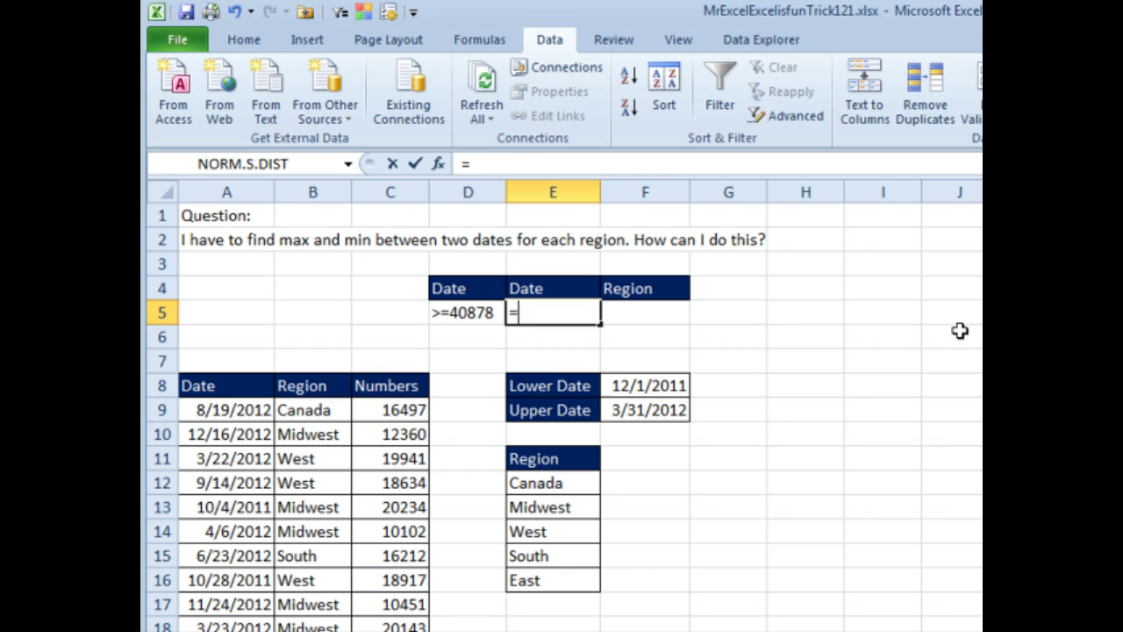
pyautogui.write('"<="&')
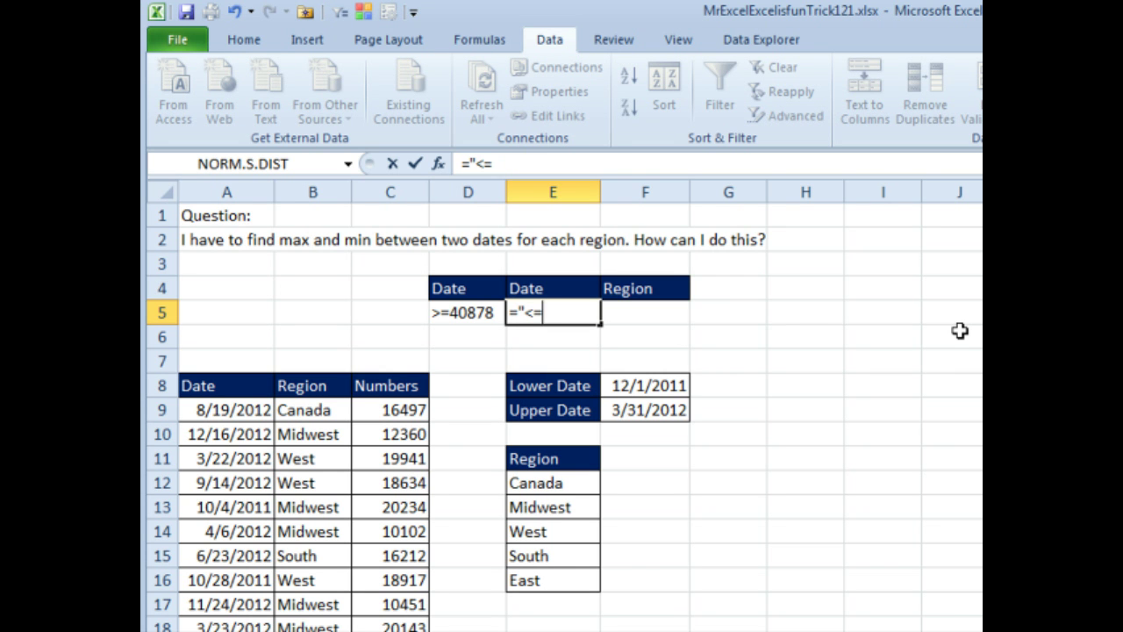
pyautogui.press('Down')
pyautogui.press('Down')
pyautogui.press('Down')
pyautogui.press('Down')
pyautogui.press('Right')
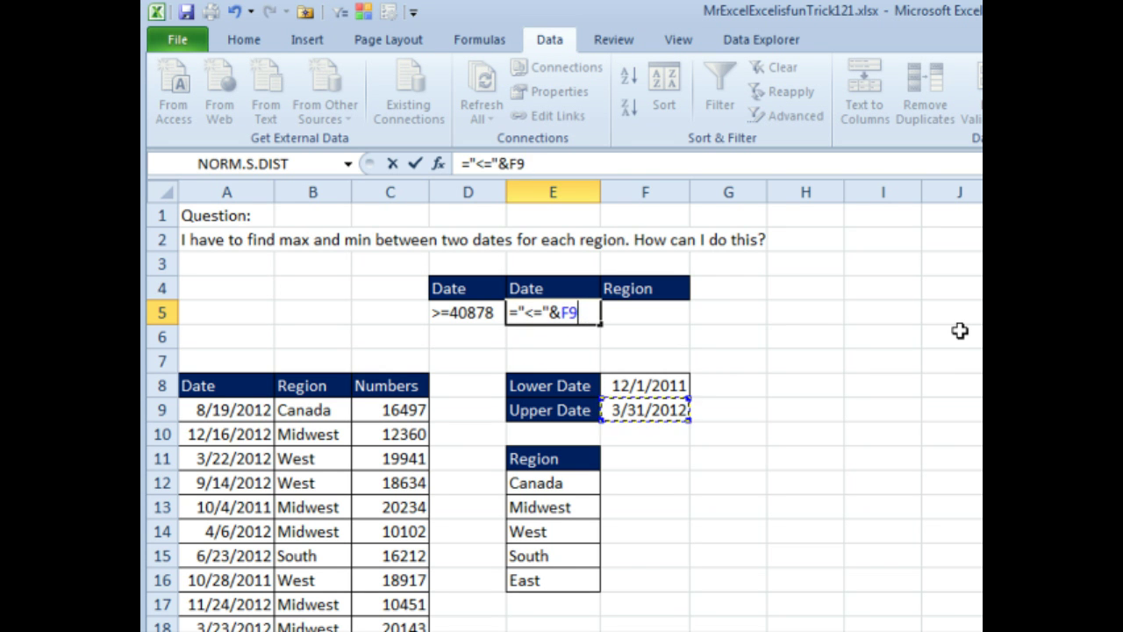
pyautogui.press('Return')
pyautogui.press('Up')
pyautogui.press('Right')
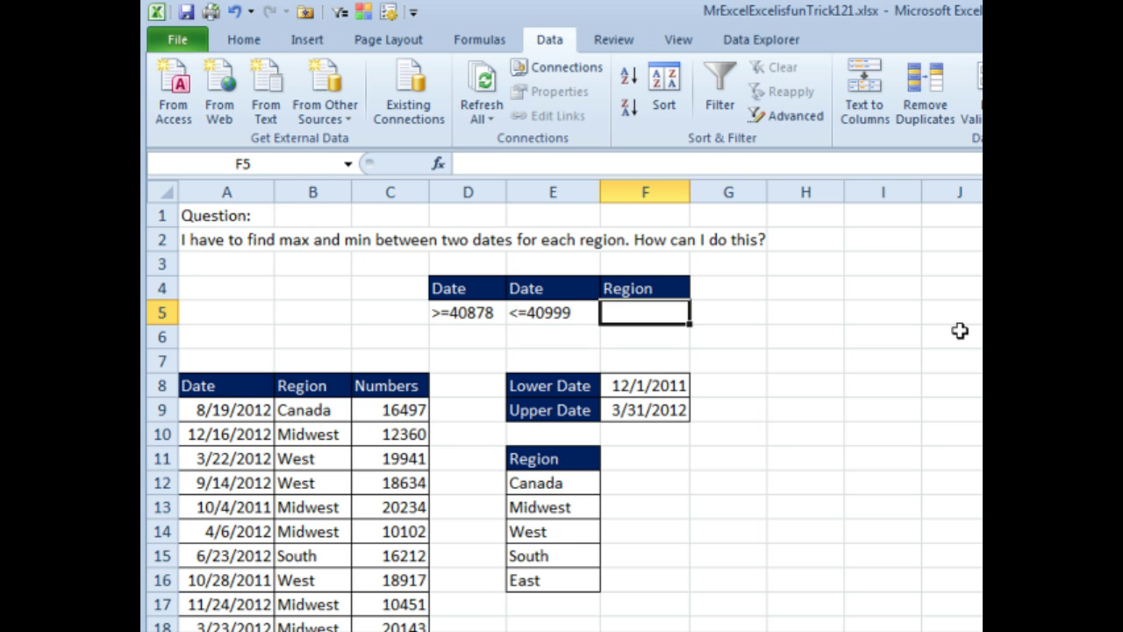
# Set the Region criterion to a reference to the first region, Canada (=B9).
pyautogui.write('=')
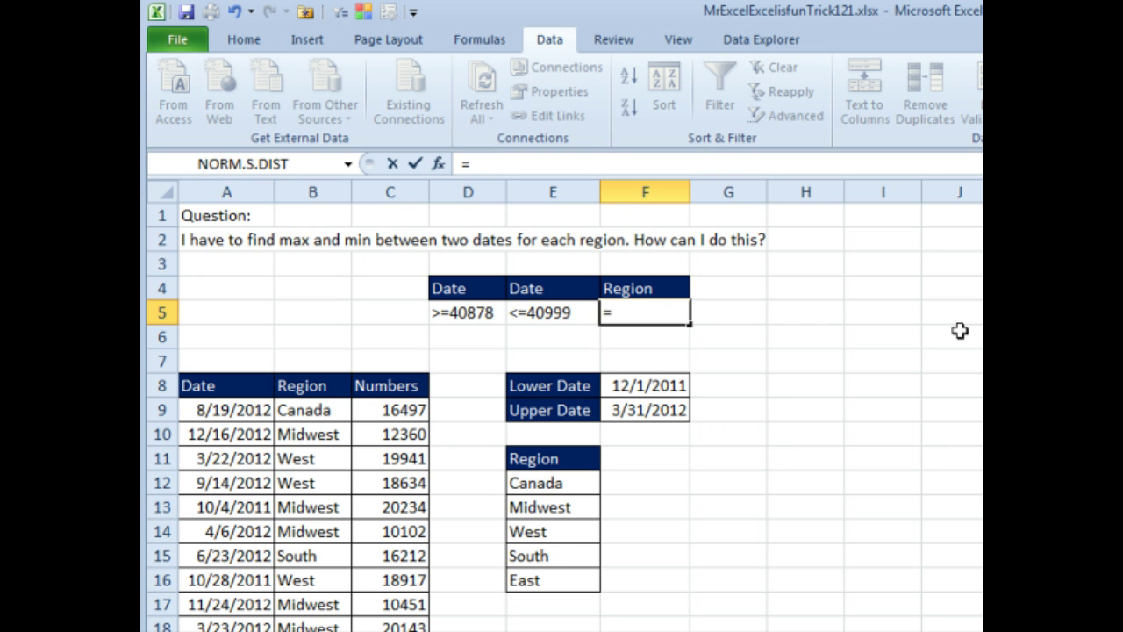
pyautogui.press('Left')
pyautogui.press('Down')
pyautogui.press('Down')
pyautogui.press('Left')
pyautogui.press('Down')
pyautogui.press('Left')
pyautogui.press('Down')
pyautogui.press('Left')
pyautogui.press('Return')
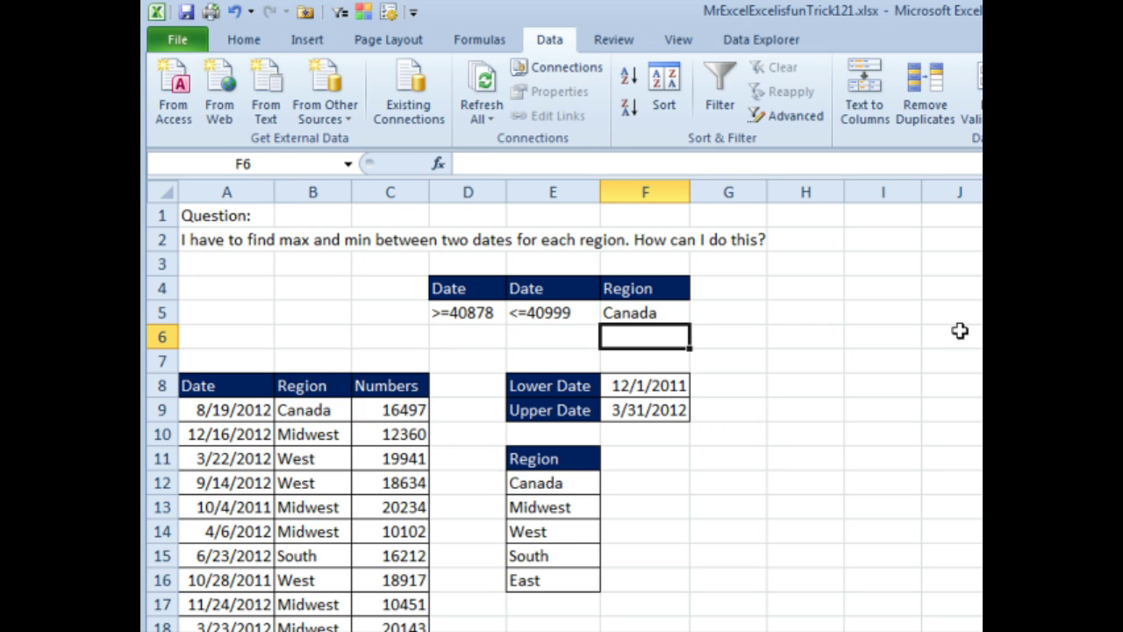
pyautogui.click(638, 453)
# Enter =DMIN($A$8:$C$11733,3,$D$4:$F$5) in F11, returning 6770.
pyautogui.write('=')
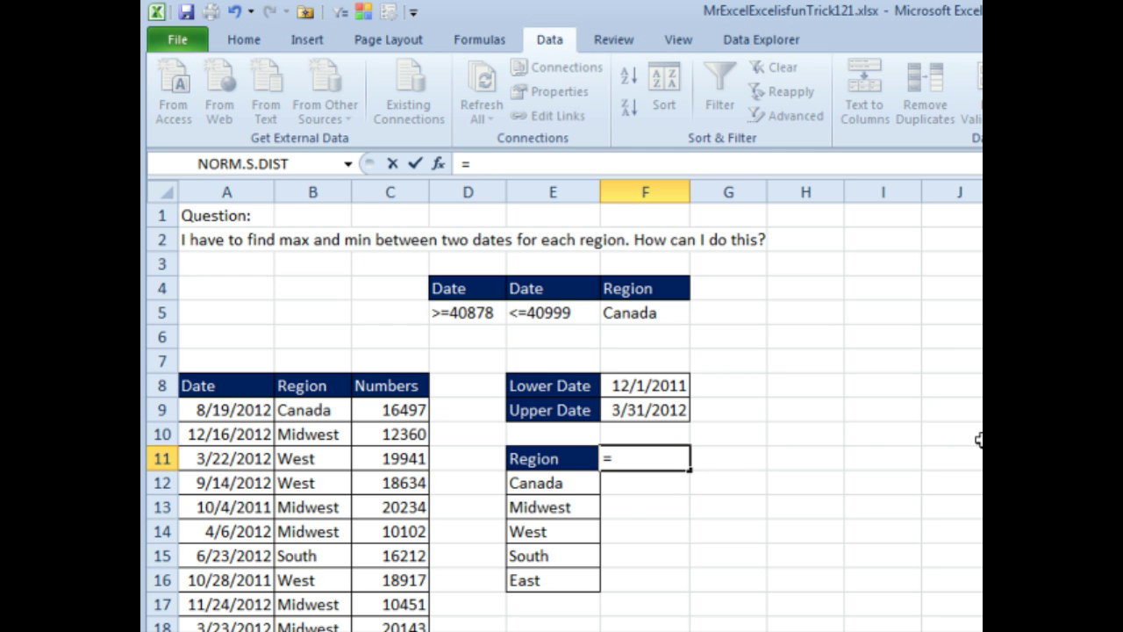
pyautogui.write('DMIN(')
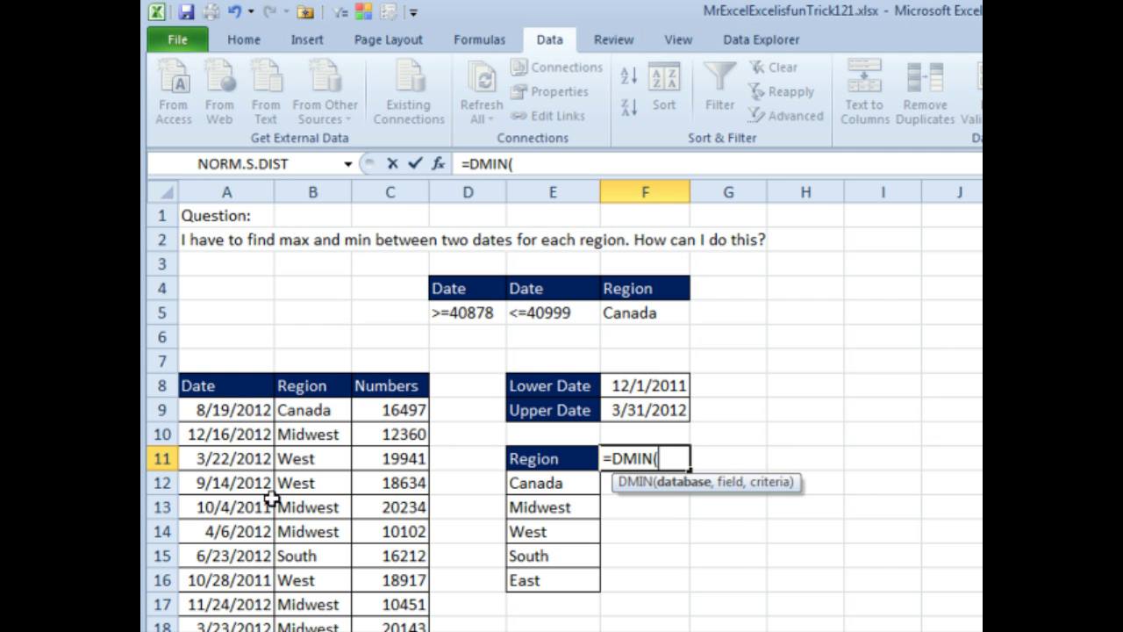
pyautogui.click(208, 386)
pyautogui.hotkey('ctrl', 'shift', 'Down')
pyautogui.hotkey('ctrl', 'shift', 'Right')
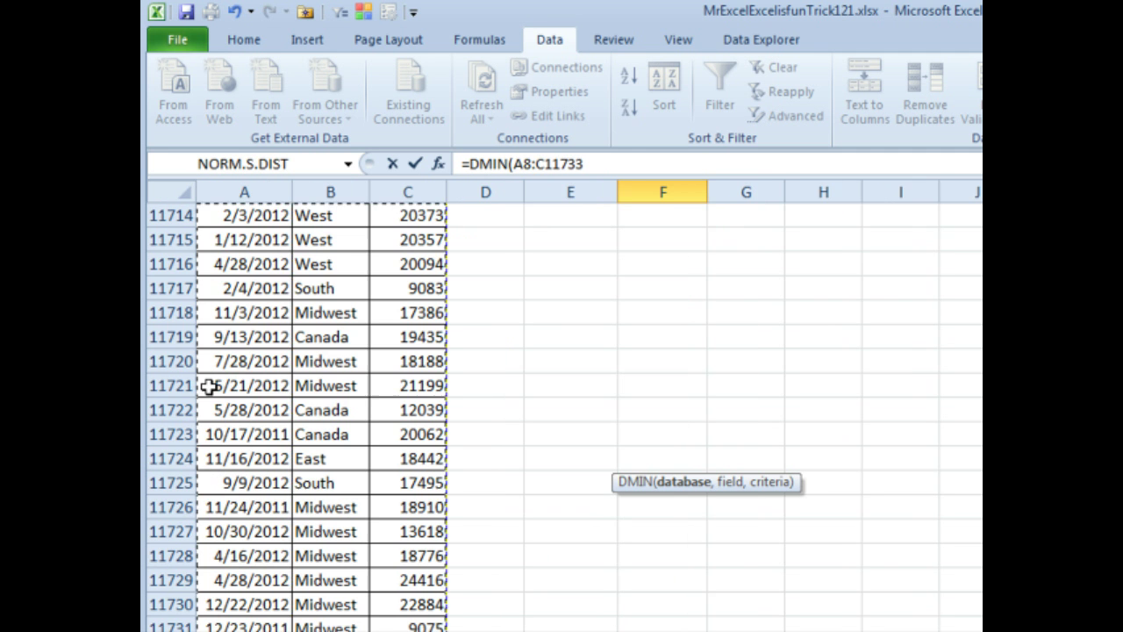
pyautogui.press('F4')
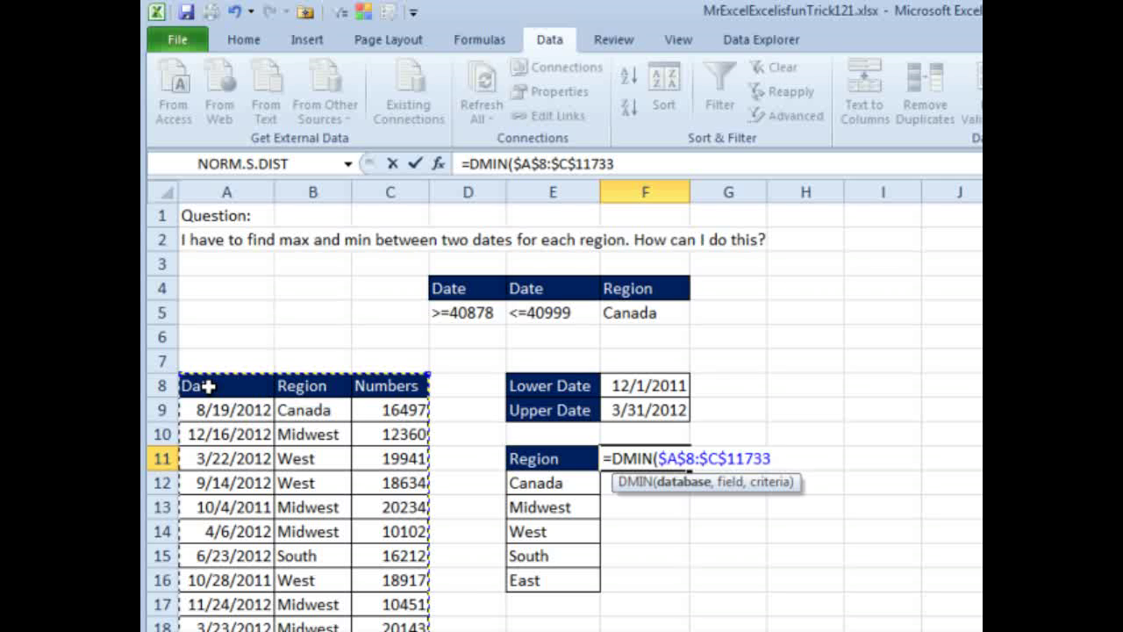
pyautogui.write(',')
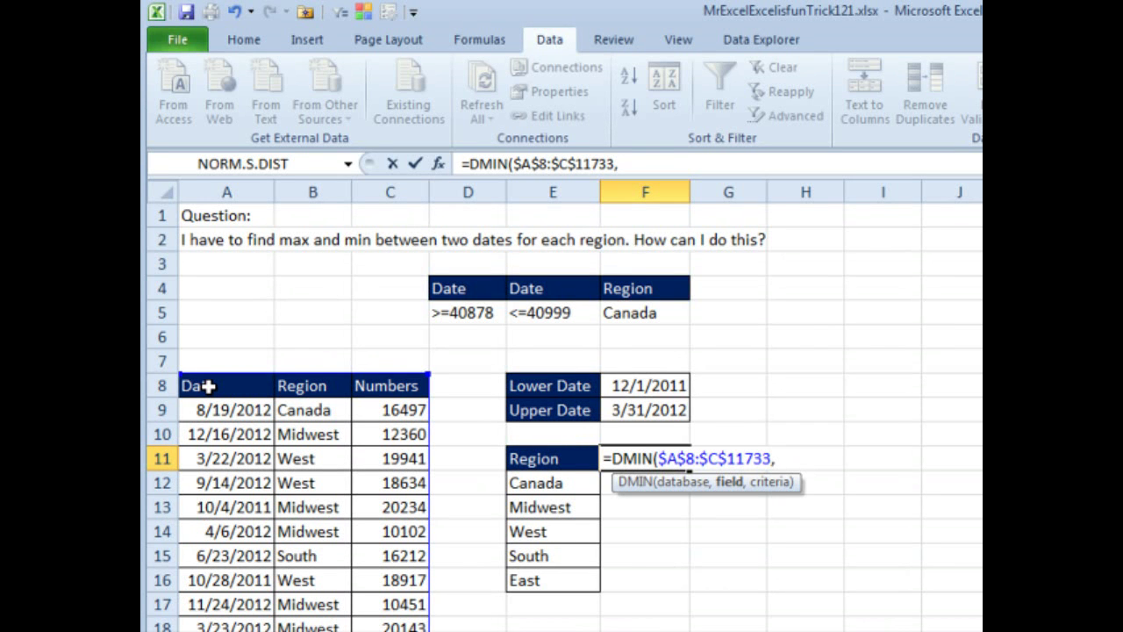
pyautogui.write('3,')
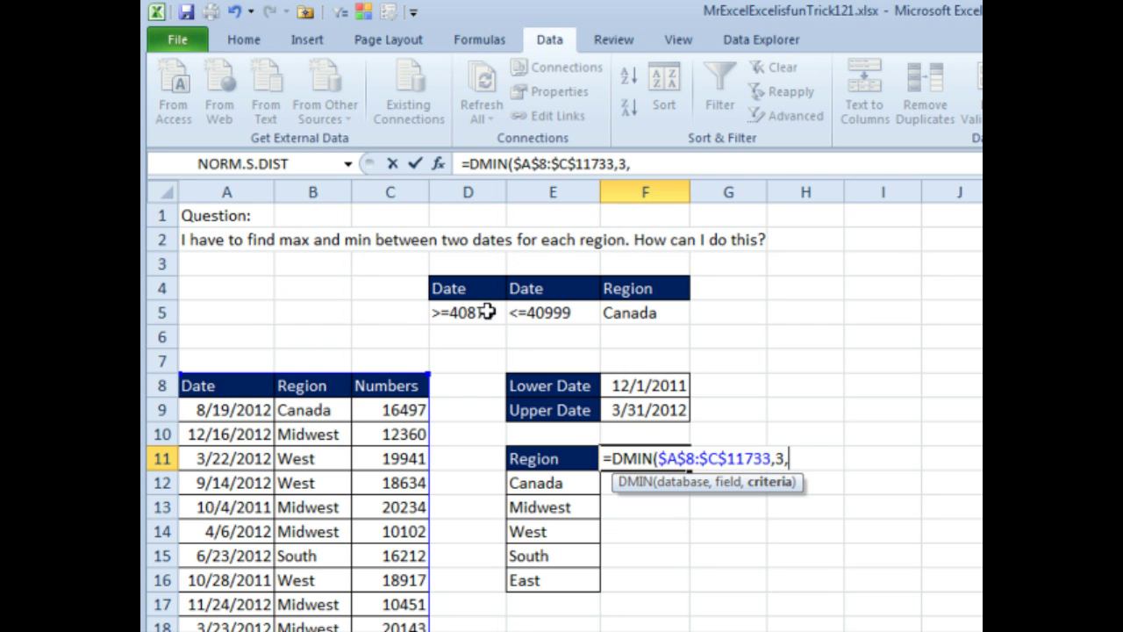
pyautogui.moveTo(474, 294); pyautogui.dragTo(614, 304)
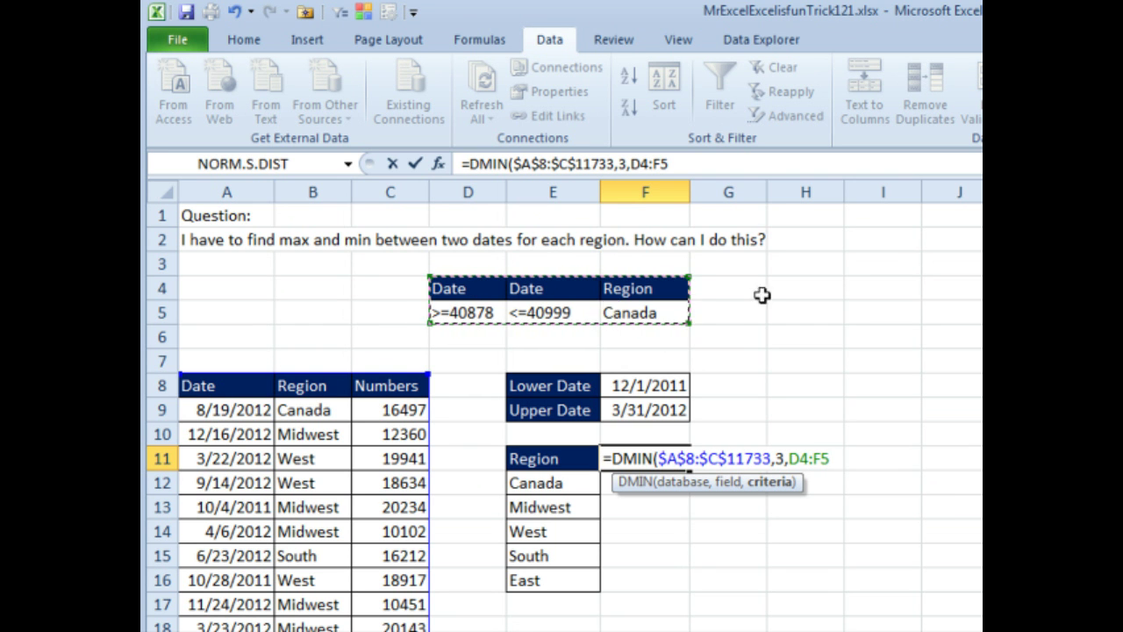
pyautogui.press('F4')
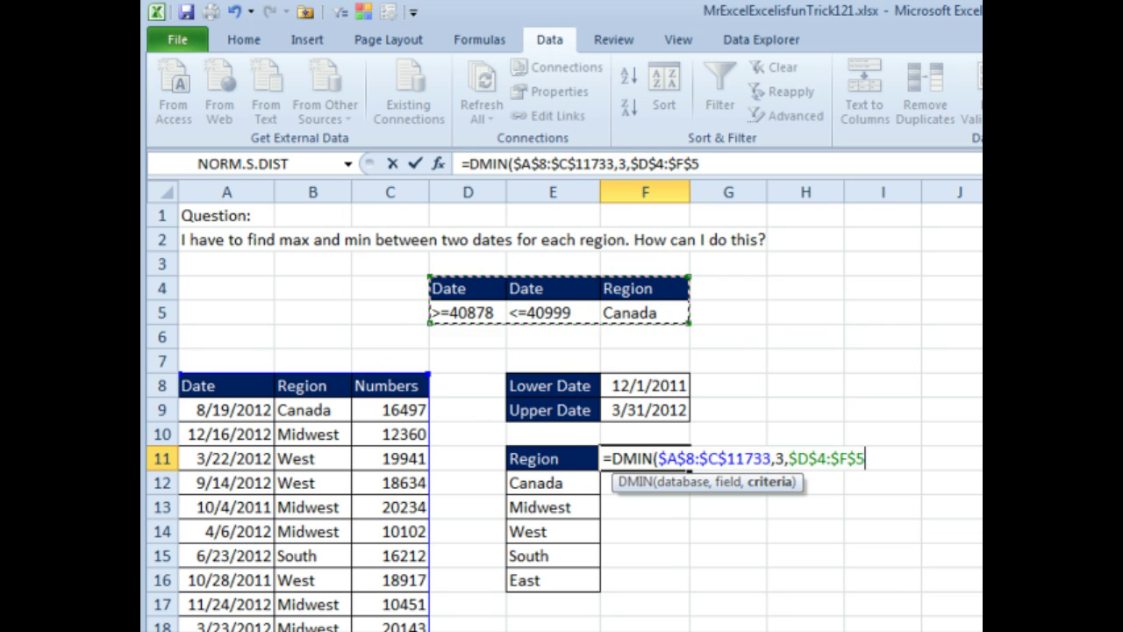
pyautogui.write(')')
pyautogui.hotkey('ctrl', 'Return')
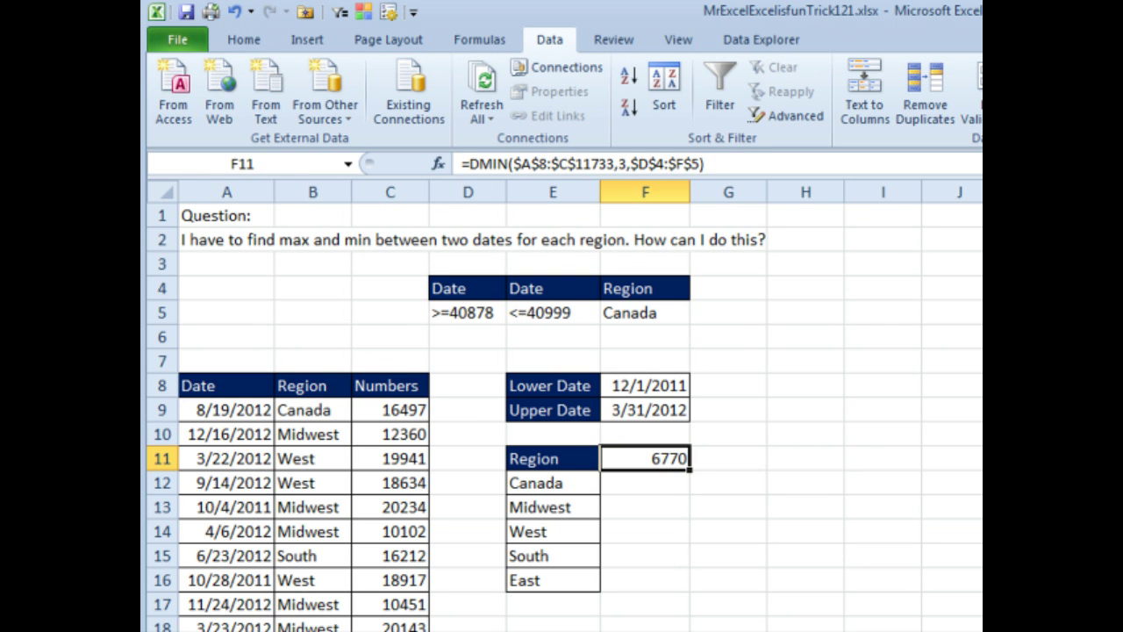
# Copy the formula to G11 and change DMIN to DMAX, returning 27185.
pyautogui.hotkey('ctrl', 'c')
pyautogui.press('Right')
pyautogui.hotkey('ctrl', 'v')
pyautogui.press('F2')
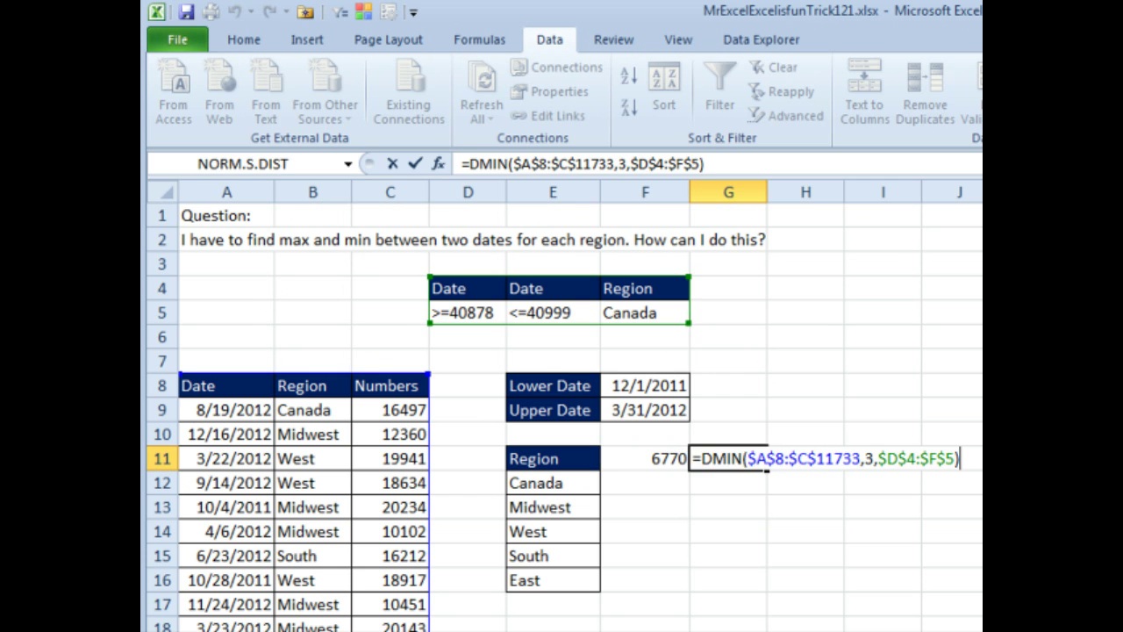
pyautogui.press('Right')
pyautogui.press('Right')
pyautogui.write('AX')
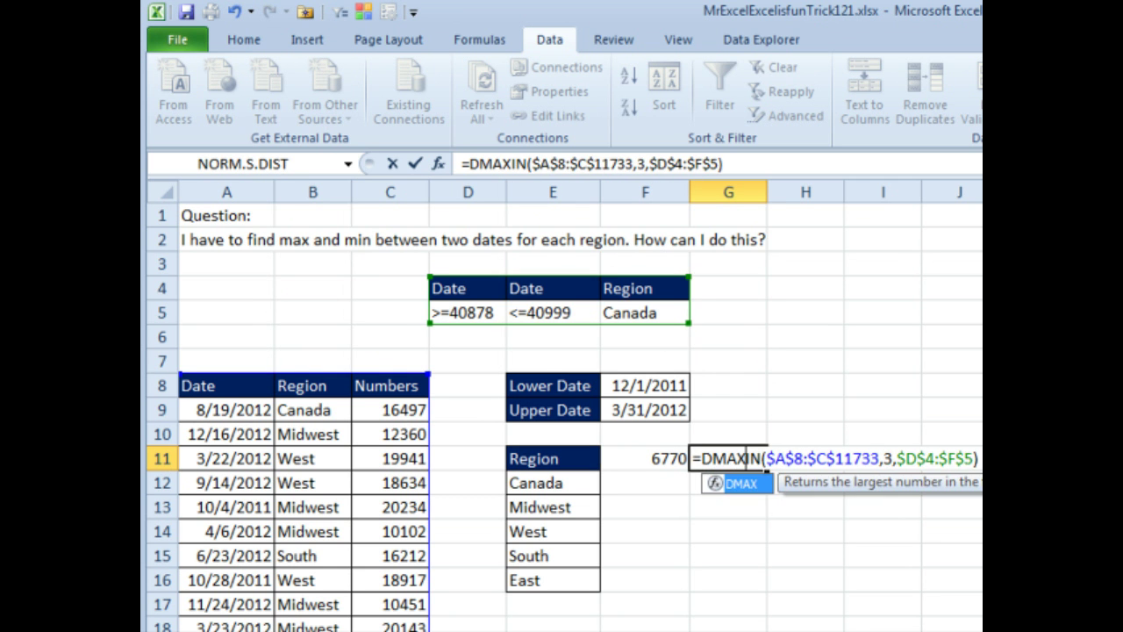
pyautogui.press('Delete')
pyautogui.press('Delete')
pyautogui.press('Return')
pyautogui.click(645, 458)
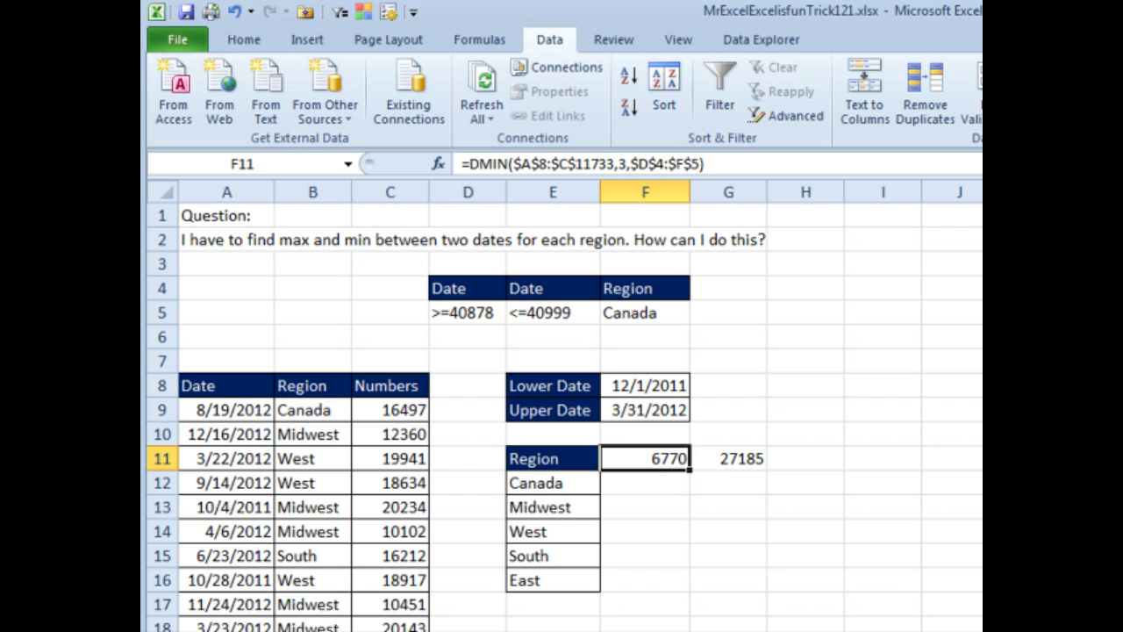
# Clear E11 and build a data table over E11:G16 with column input cell $F$5.
pyautogui.click(545, 460)
pyautogui.press('Delete')
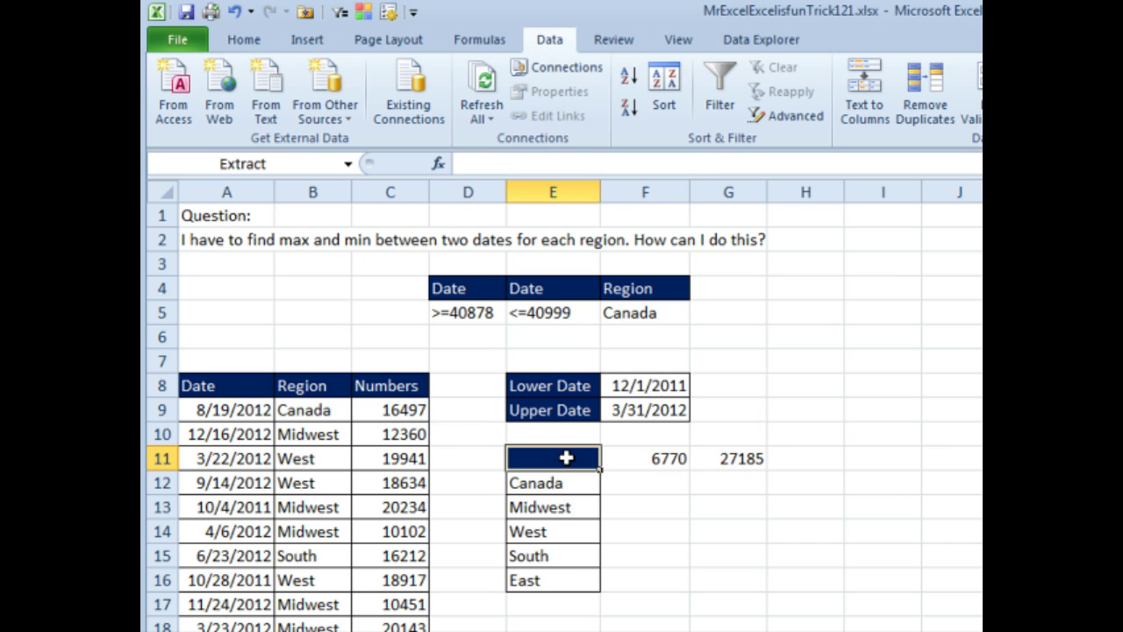
pyautogui.moveTo(582, 456); pyautogui.dragTo(717, 574)
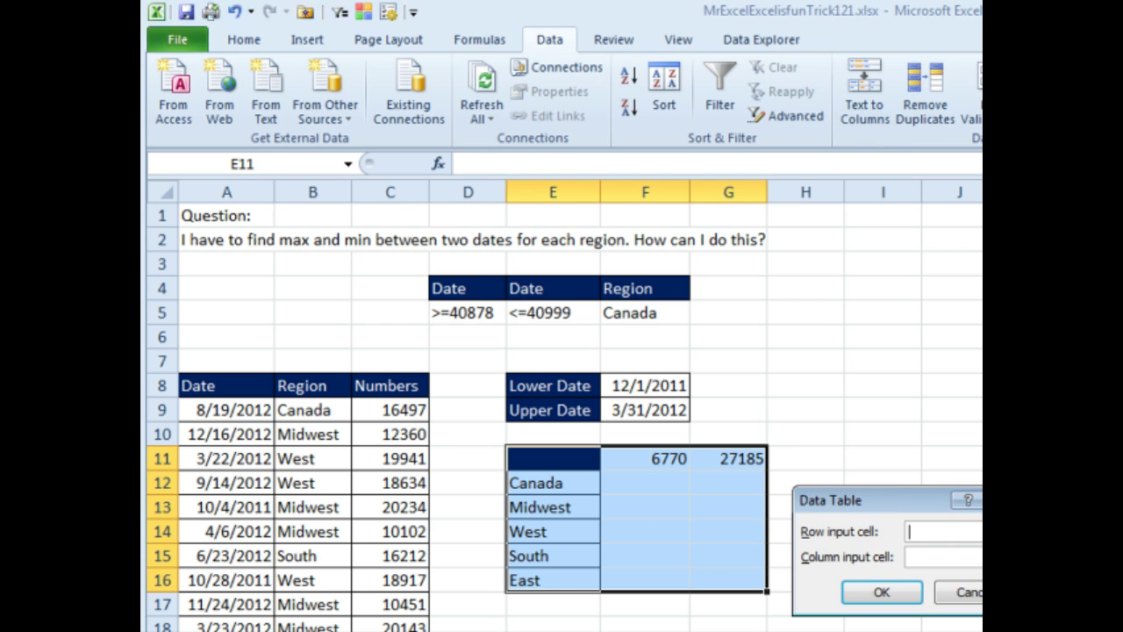
pyautogui.moveTo(893, 512); pyautogui.dragTo(820, 318)
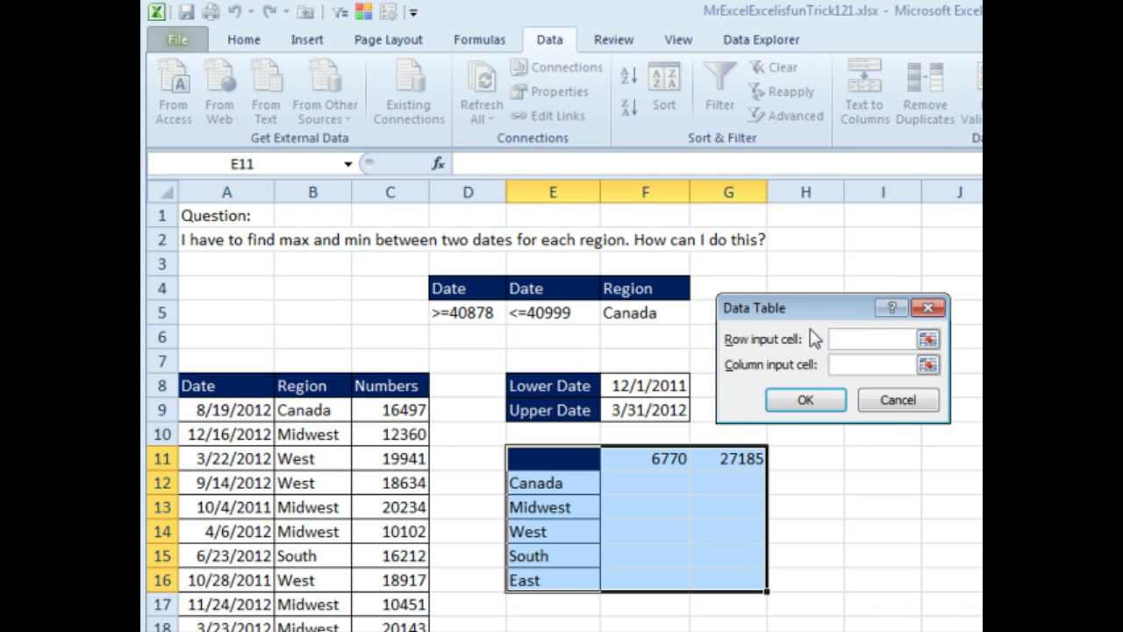
pyautogui.click(845, 364)
pyautogui.click(628, 313)
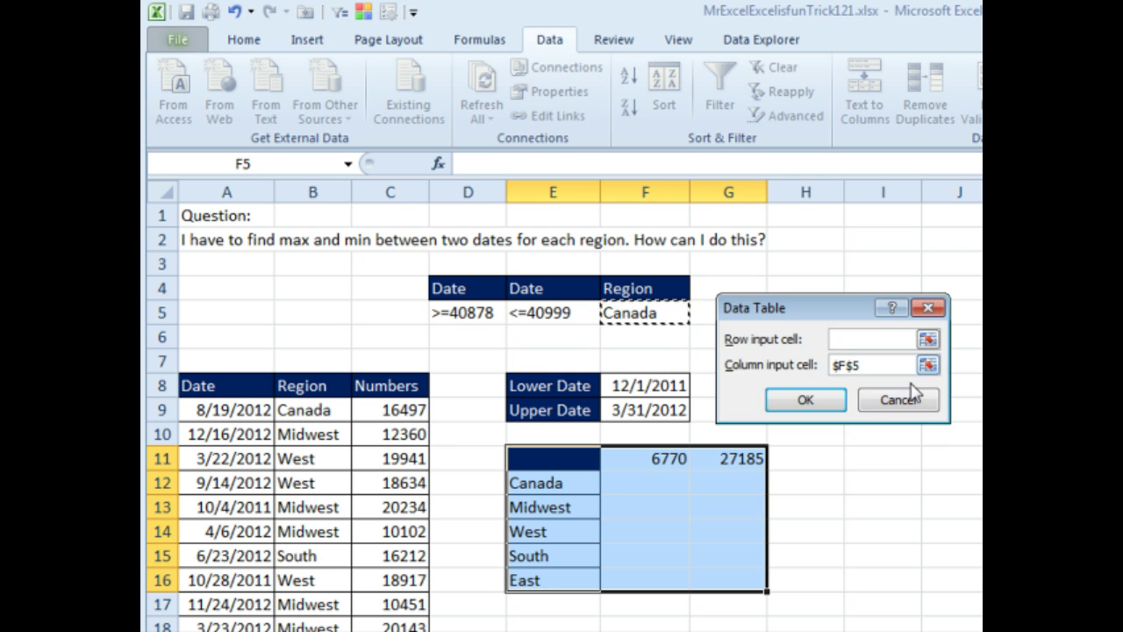
pyautogui.click(816, 401)
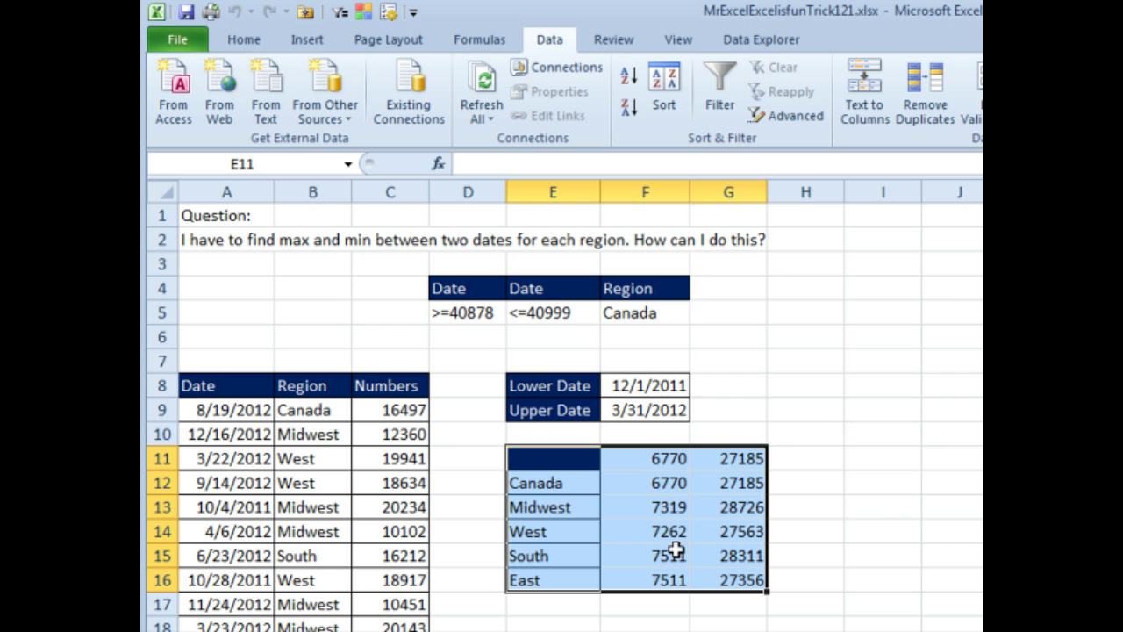
# Give F11 a custom number format so it displays "Min".
pyautogui.click(663, 463)
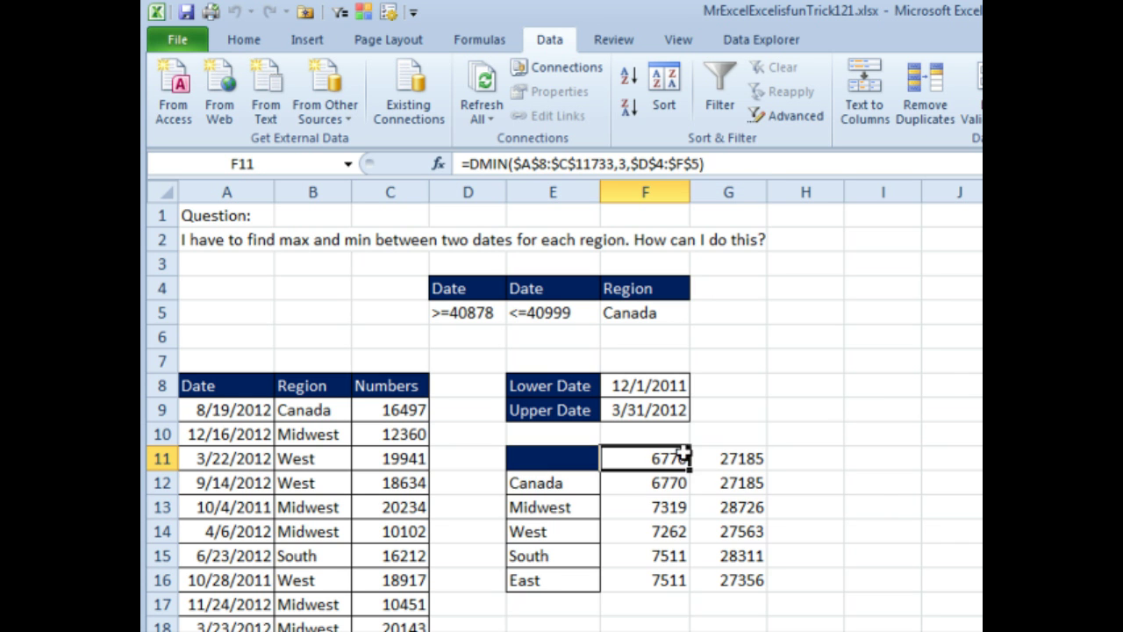
pyautogui.hotkey('ctrl', '1')
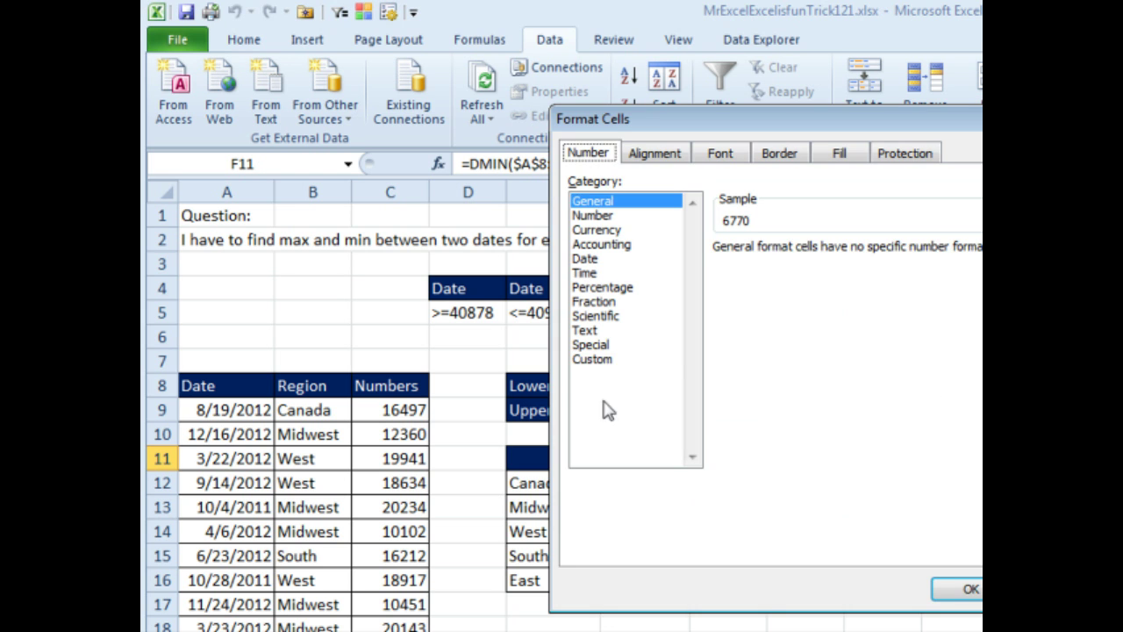
pyautogui.click(598, 360)
pyautogui.moveTo(767, 267); pyautogui.dragTo(718, 267)
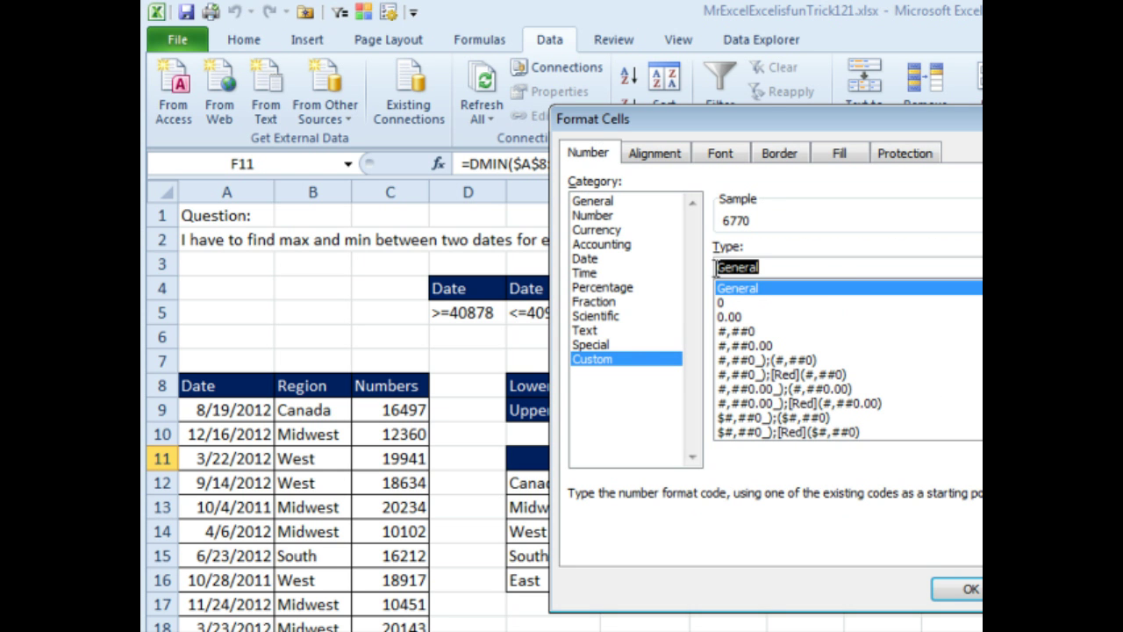
pyautogui.write('$Min')
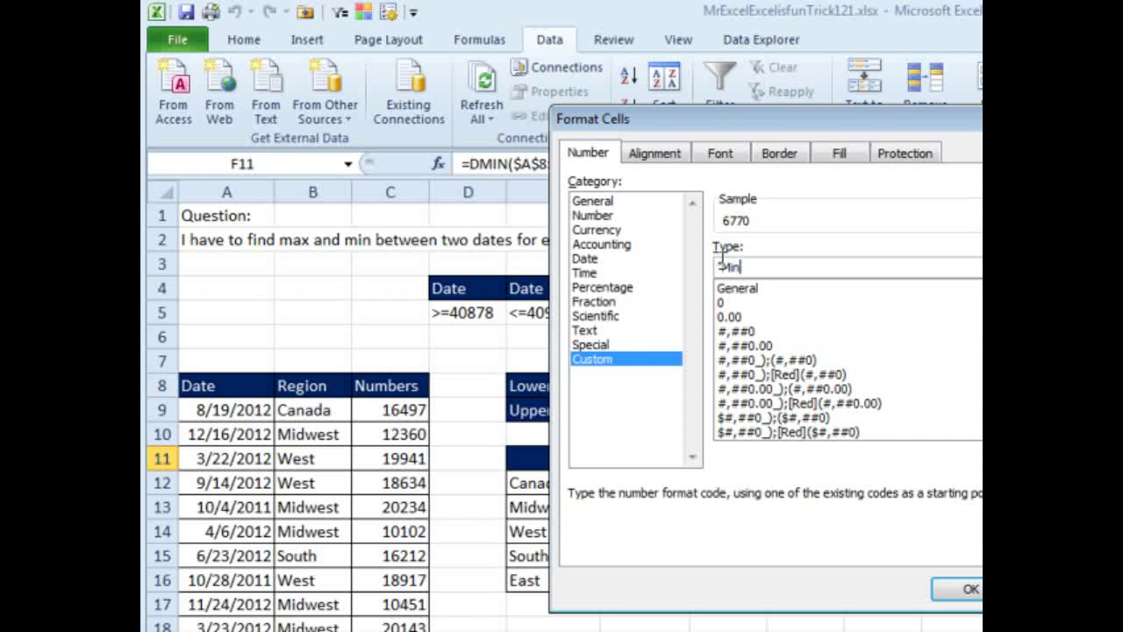
pyautogui.write('"')
pyautogui.click(964, 589)
# Give G11 a custom number format so it displays "Max".
pyautogui.click(717, 456)
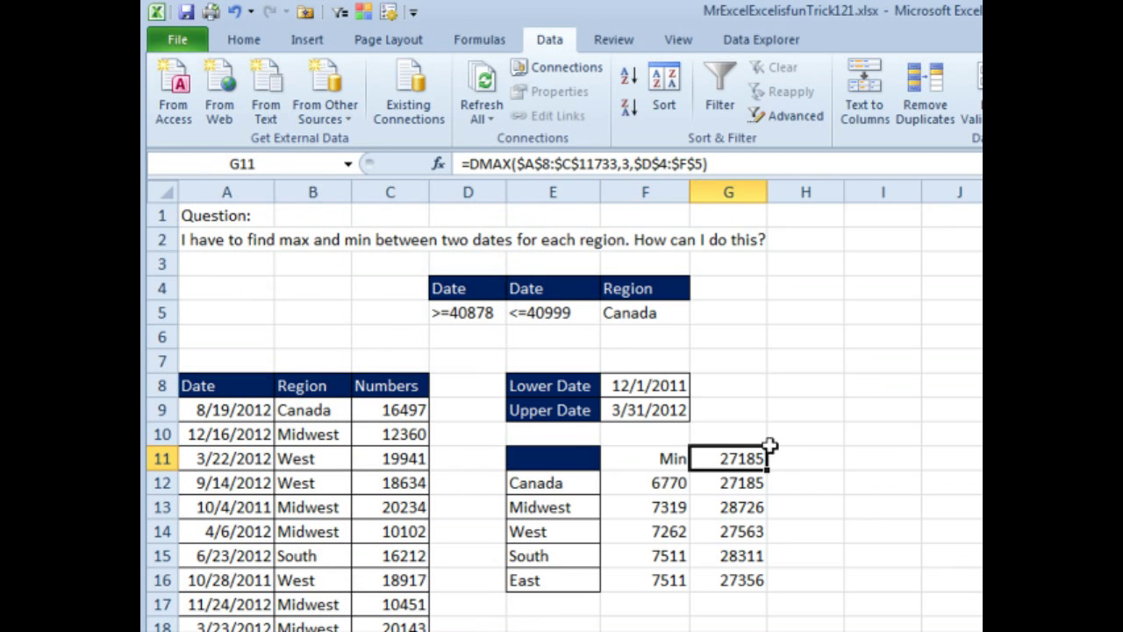
pyautogui.hotkey('ctrl', '1')
pyautogui.click(620, 359)
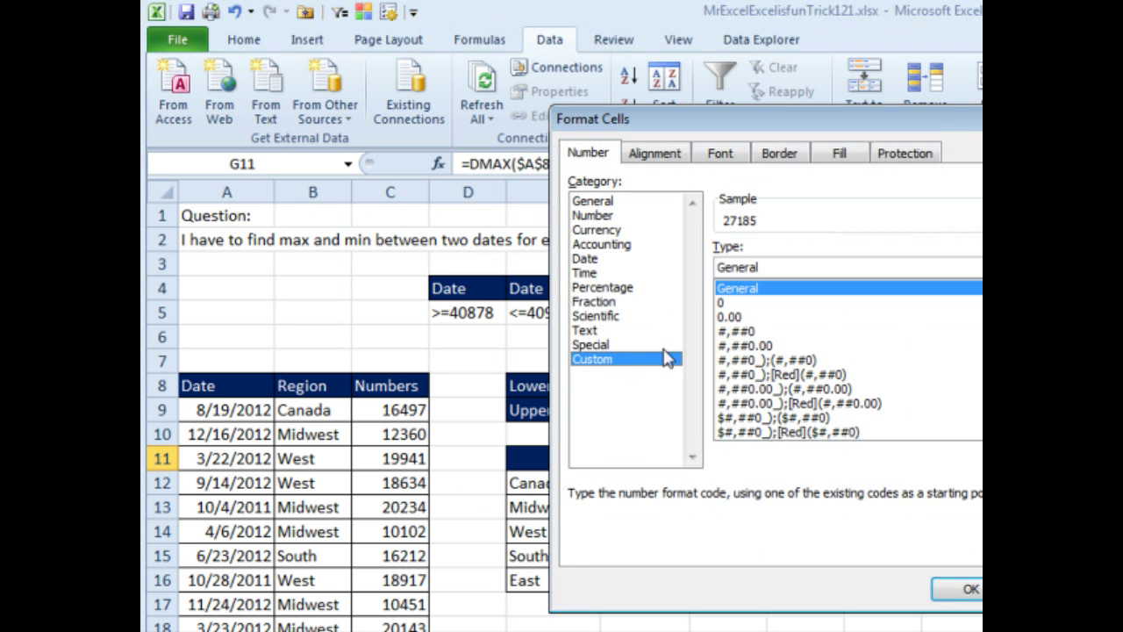
pyautogui.doubleClick(777, 266)
pyautogui.write('"')
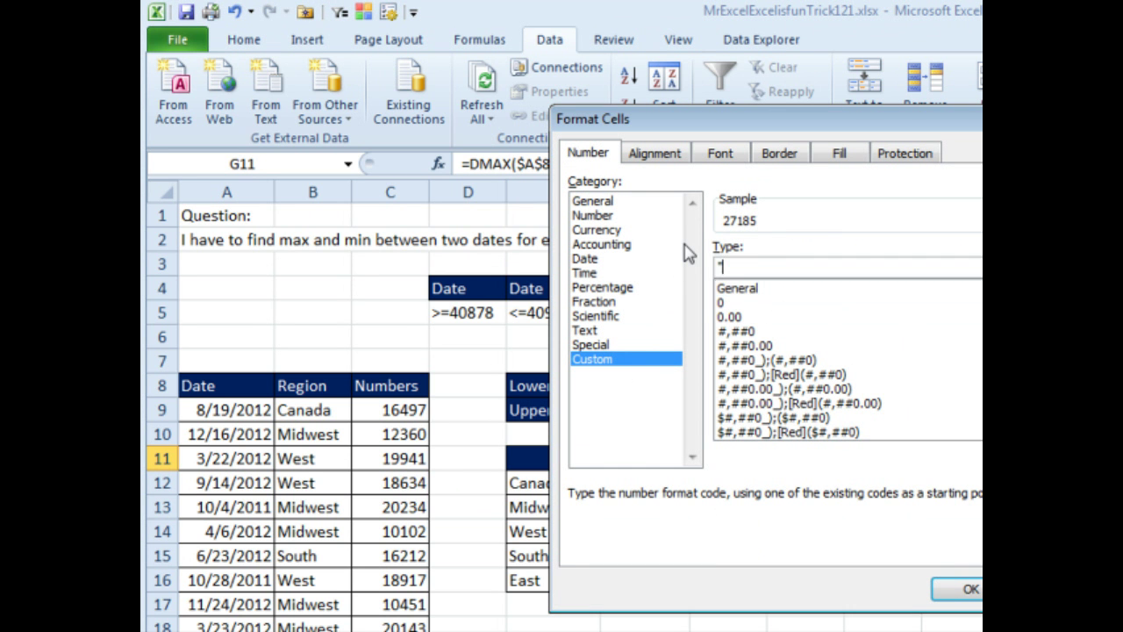
pyautogui.write('Max"')
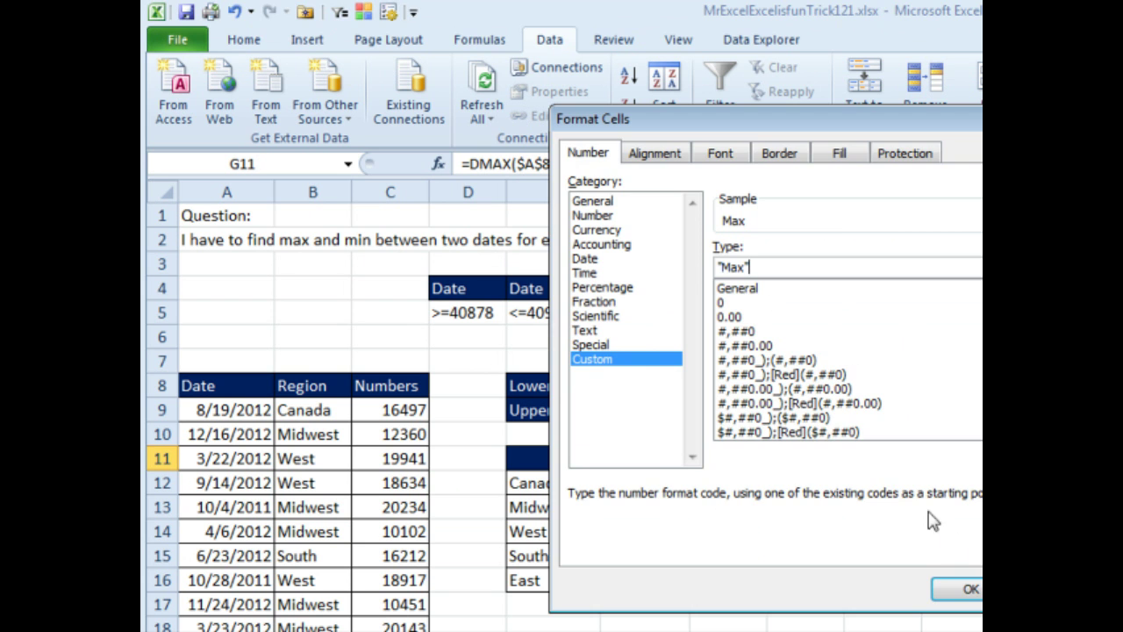
pyautogui.click(965, 588)
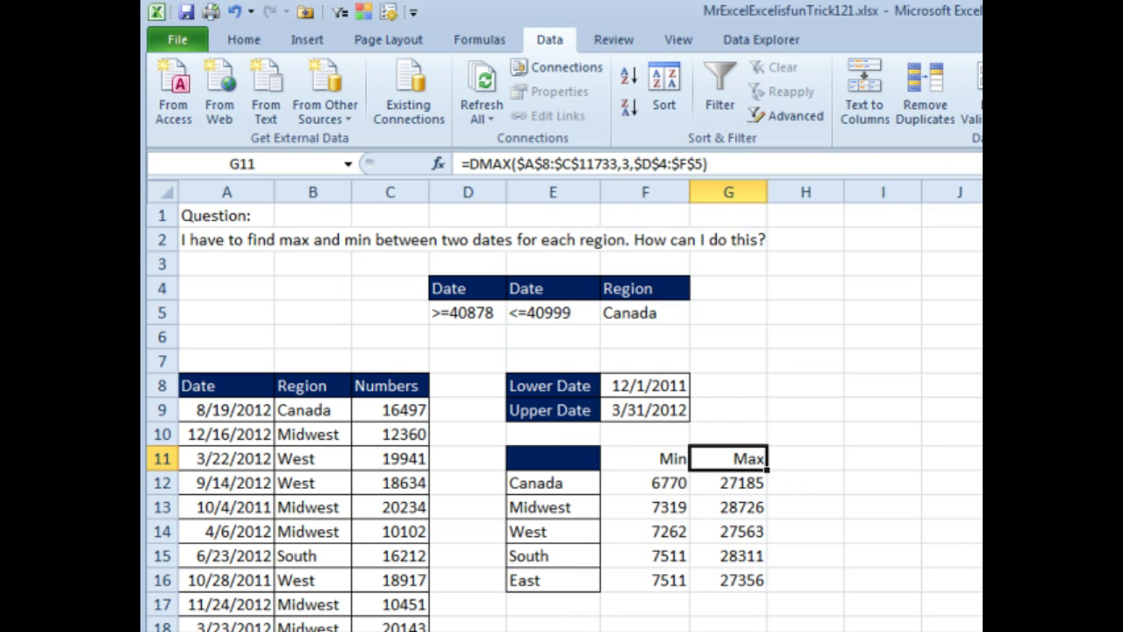
# Type the heading "Region" back into cell E11.
pyautogui.click(531, 457)
pyautogui.write('Region')
pyautogui.press('Return')
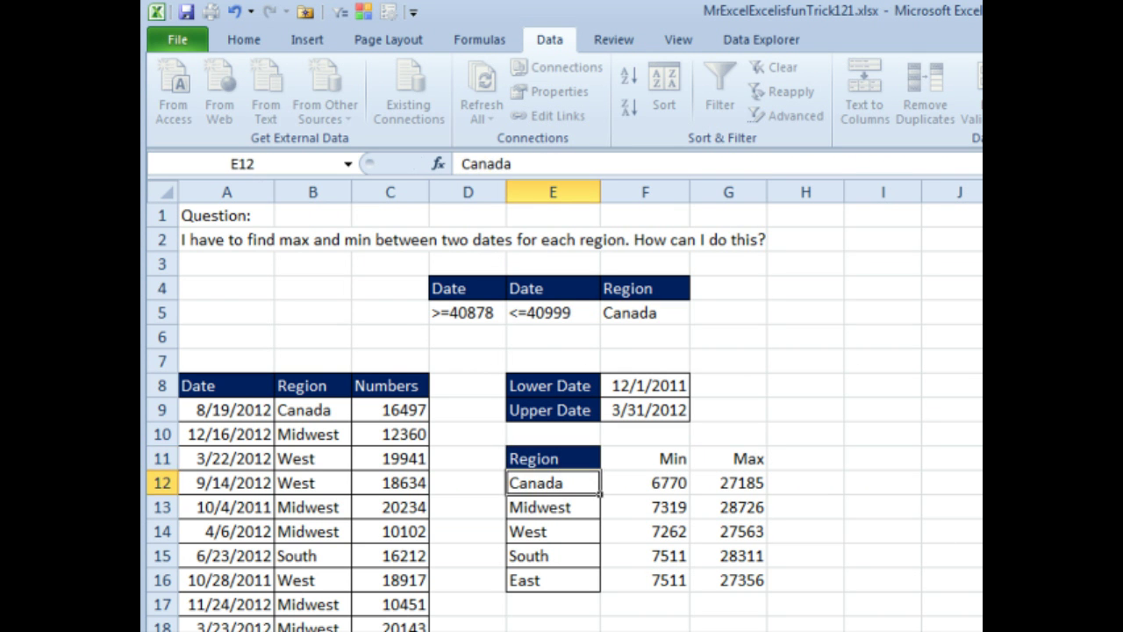
pyautogui.press('Up')
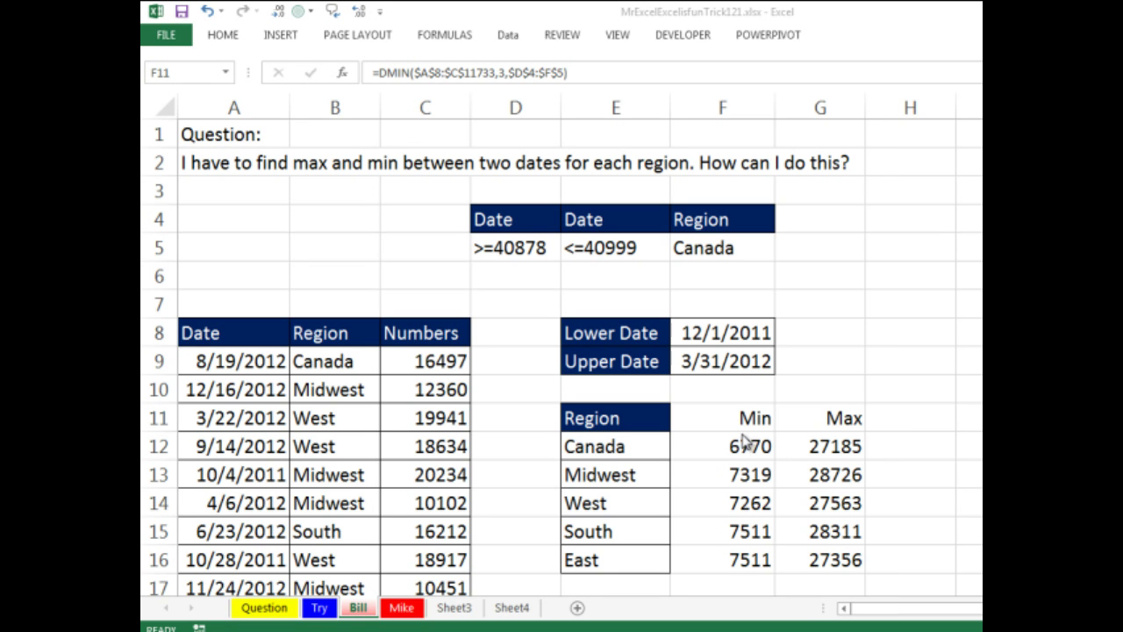
pyautogui.doubleClick(719, 417)
pyautogui.doubleClick(719, 417)
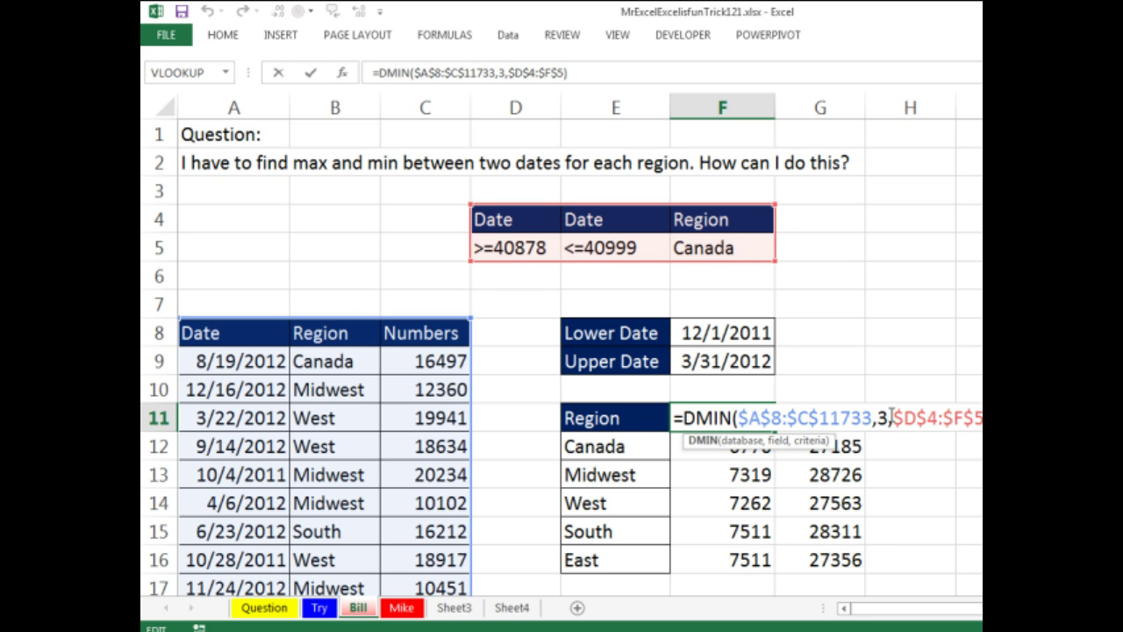
pyautogui.press('Escape')
pyautogui.click(841, 418)
pyautogui.doubleClick(840, 418)
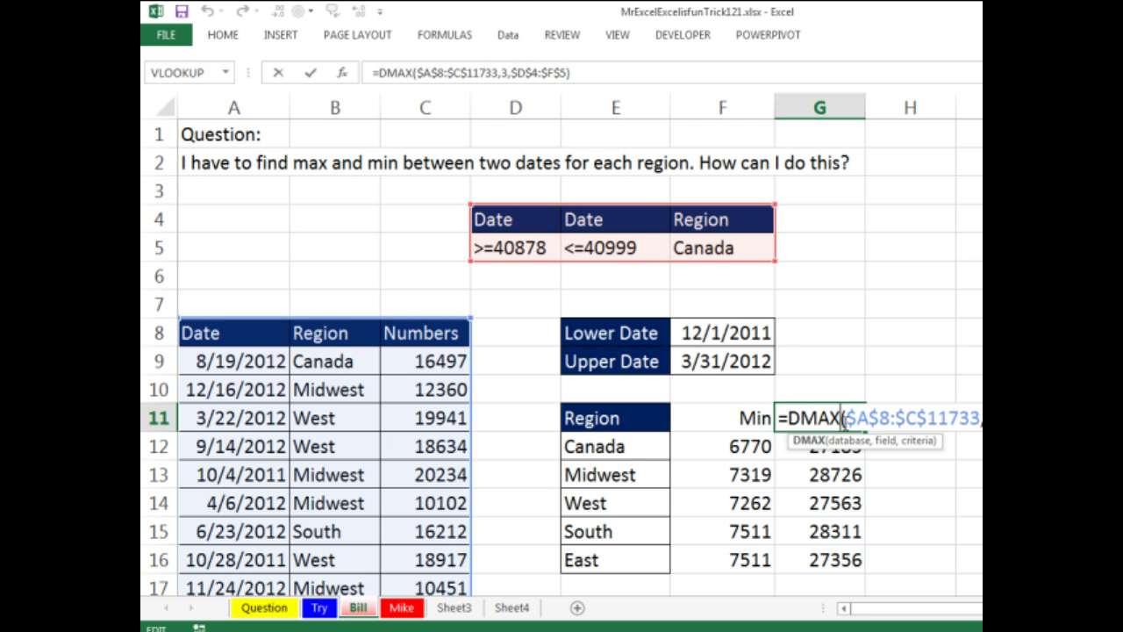
pyautogui.press('Escape')
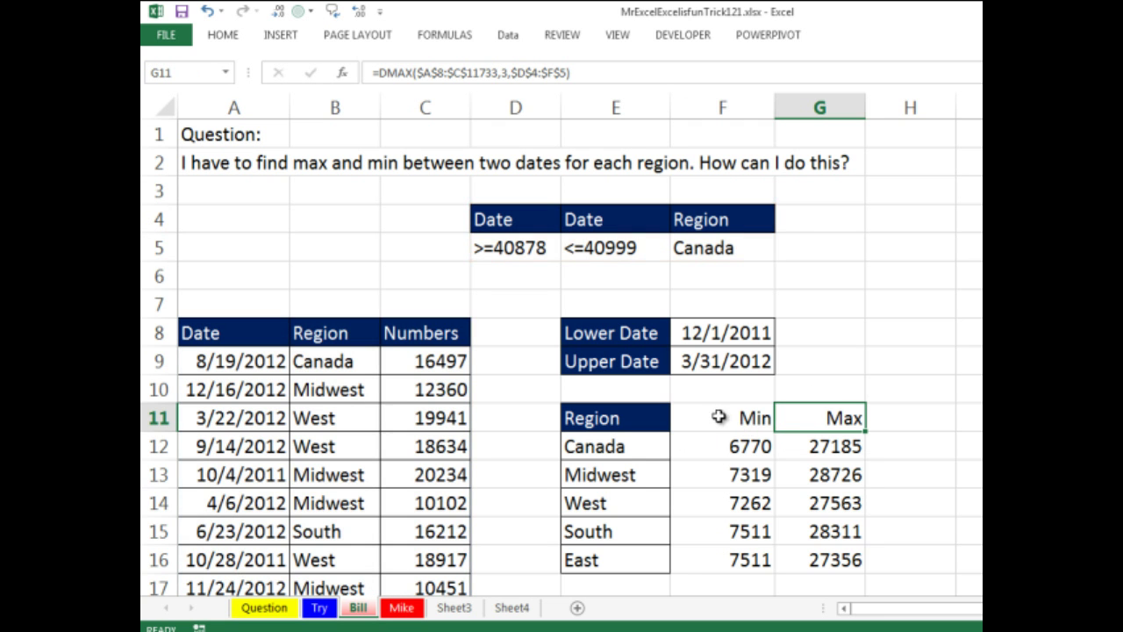
pyautogui.click(633, 414)
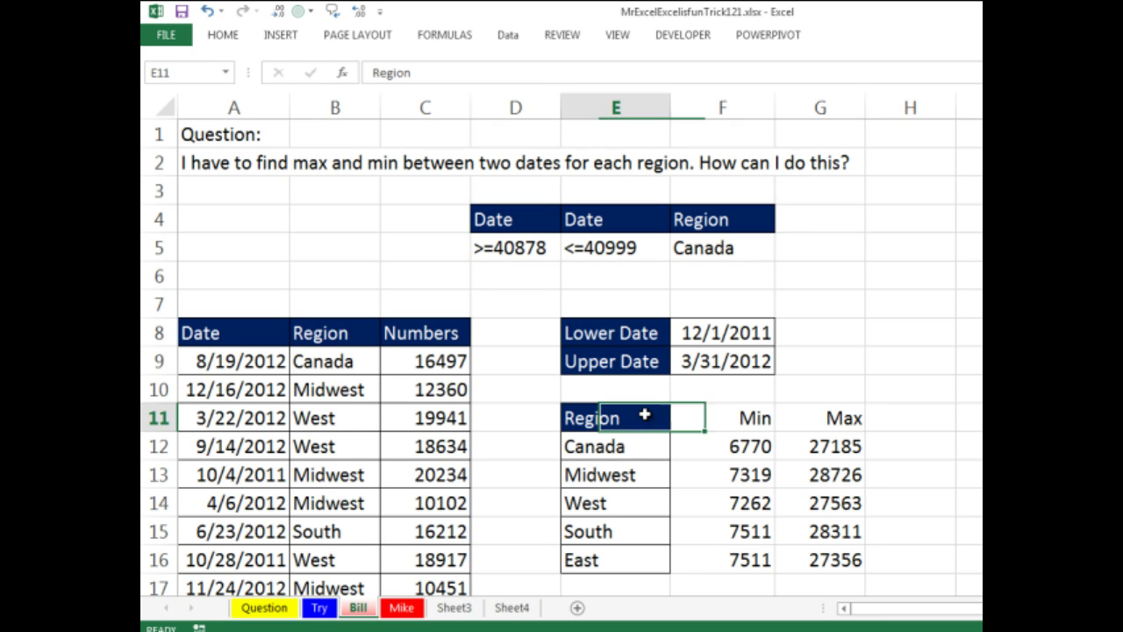
pyautogui.doubleClick(705, 438)
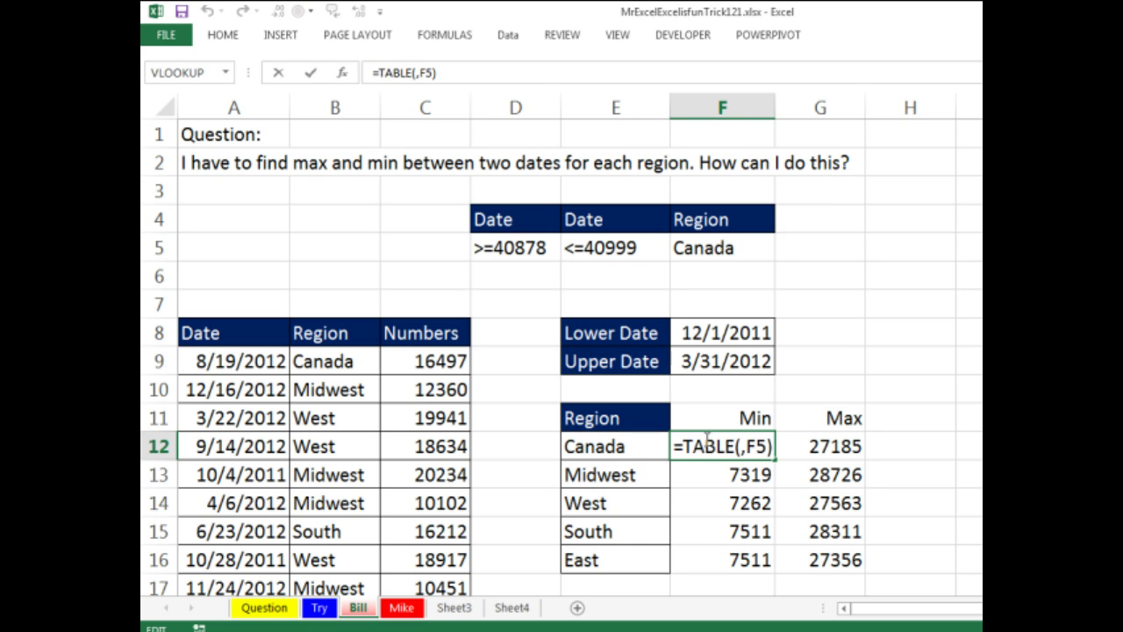
pyautogui.press('Escape')
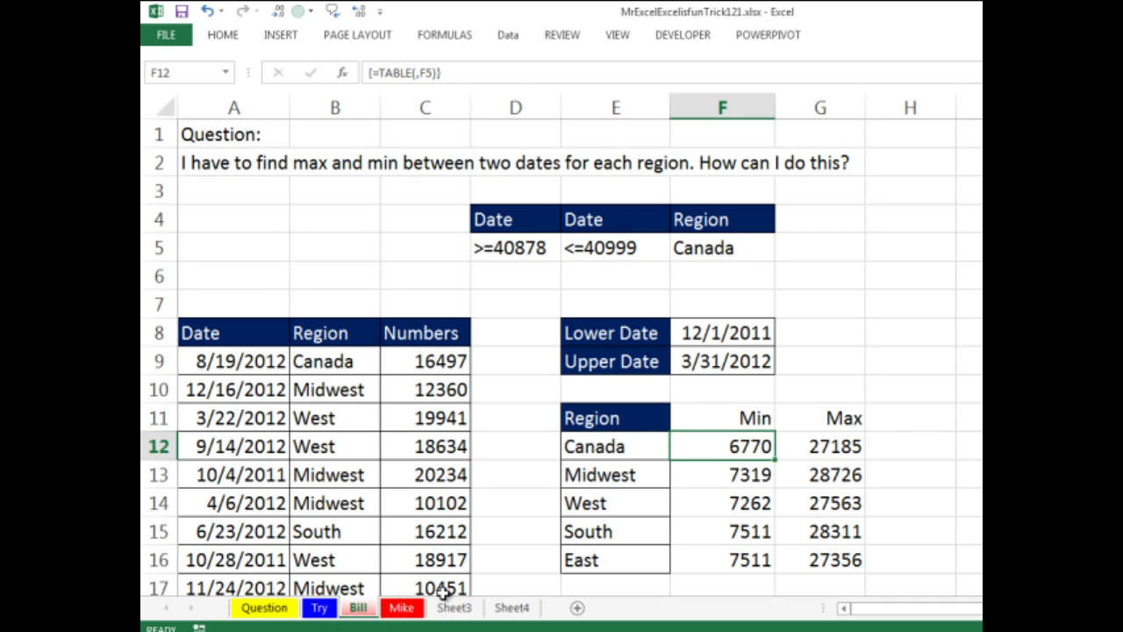
pyautogui.moveTo(496, 226); pyautogui.dragTo(717, 248)
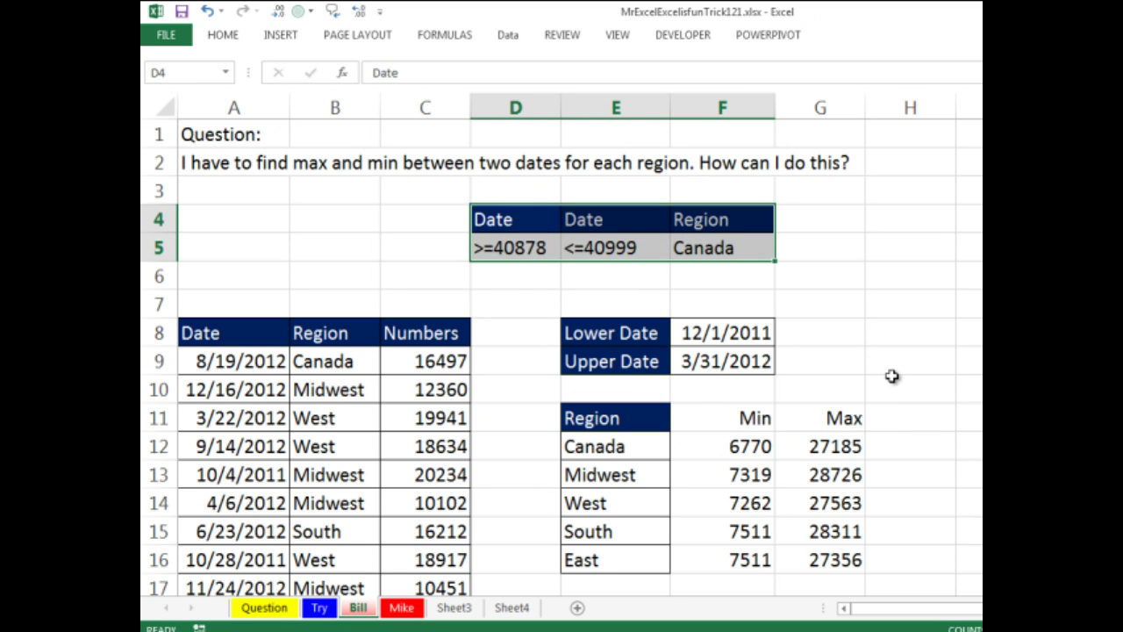
# On the Mike sheet, start an =AGGREGATE( formula in Canada's Max cell F10.
pyautogui.click(401, 607)
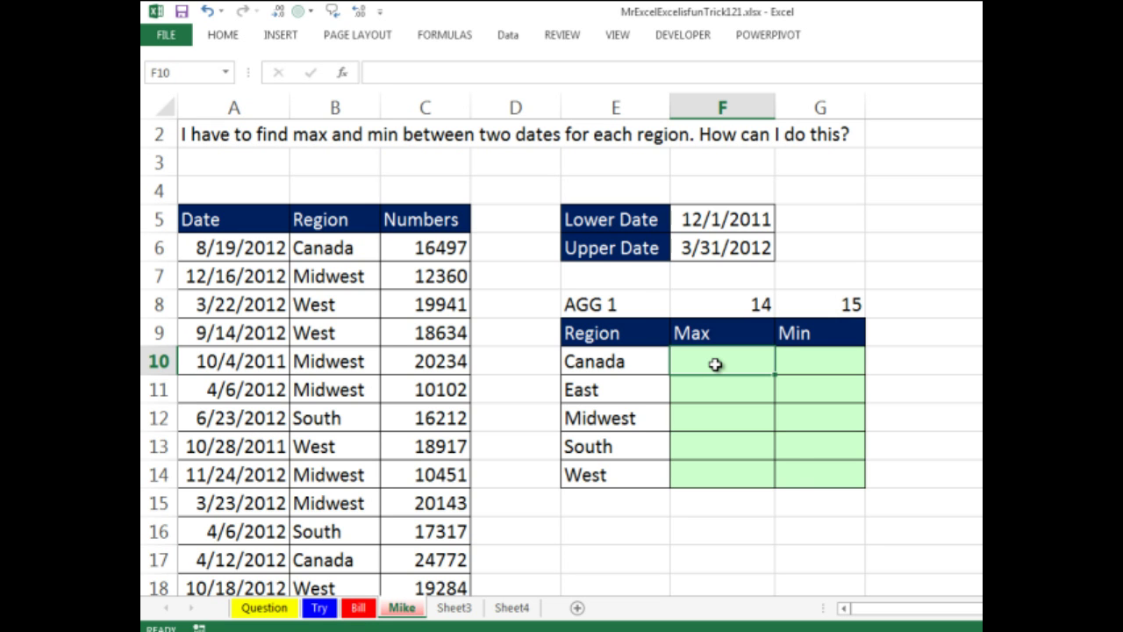
pyautogui.write('=ag')
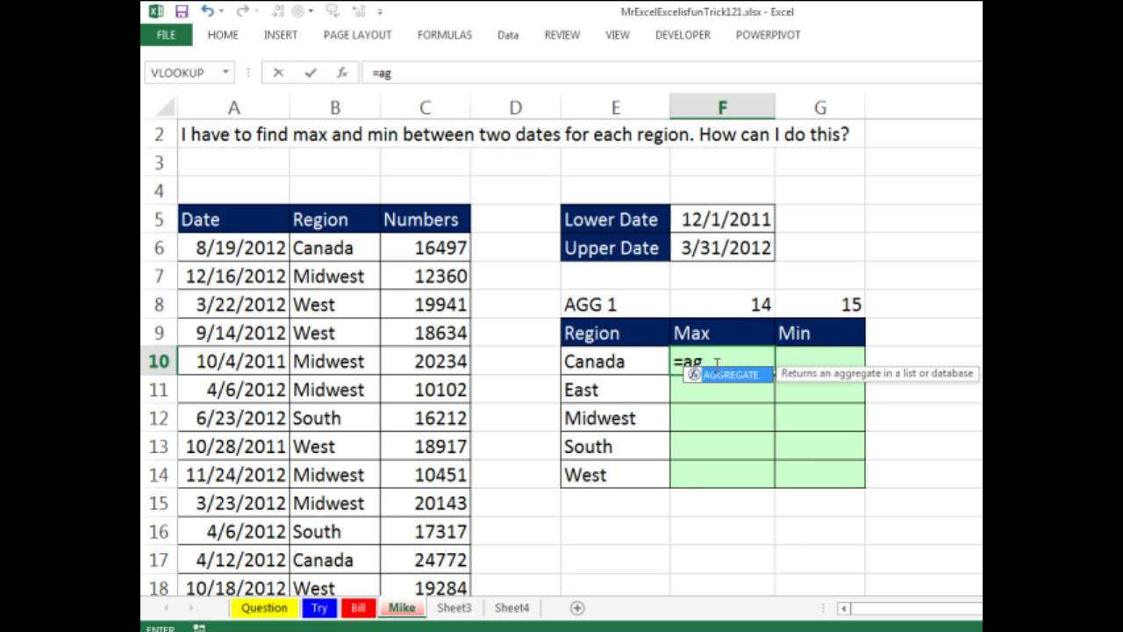
pyautogui.press('Tab')
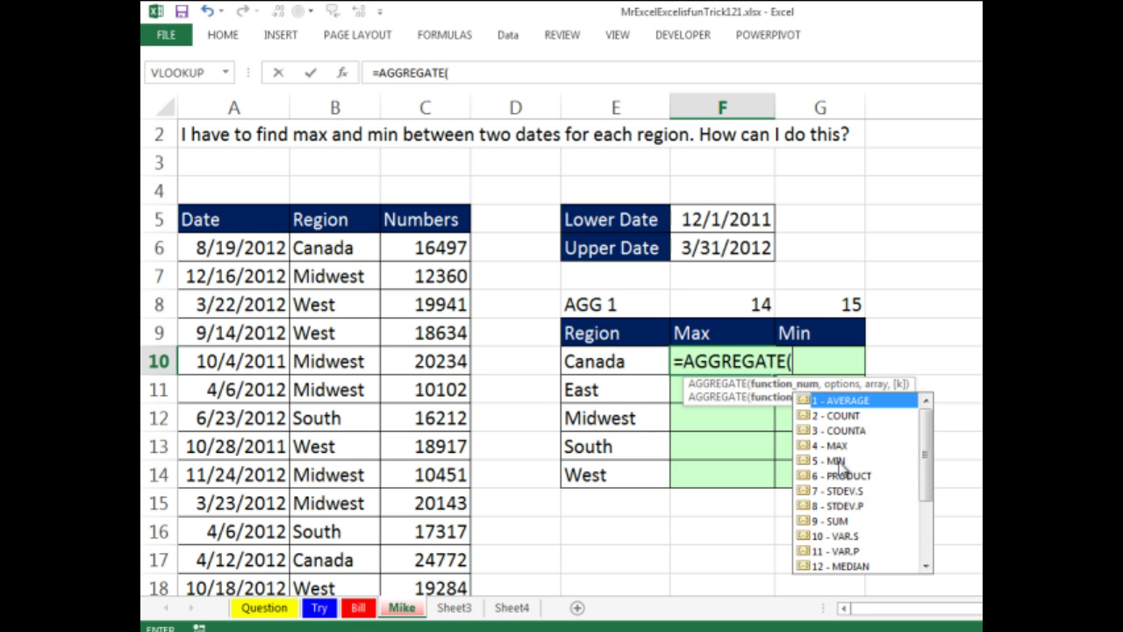
# Review the function_num options and reference F8 (14) as the first argument.
pyautogui.moveTo(925, 458); pyautogui.dragTo(925, 479)
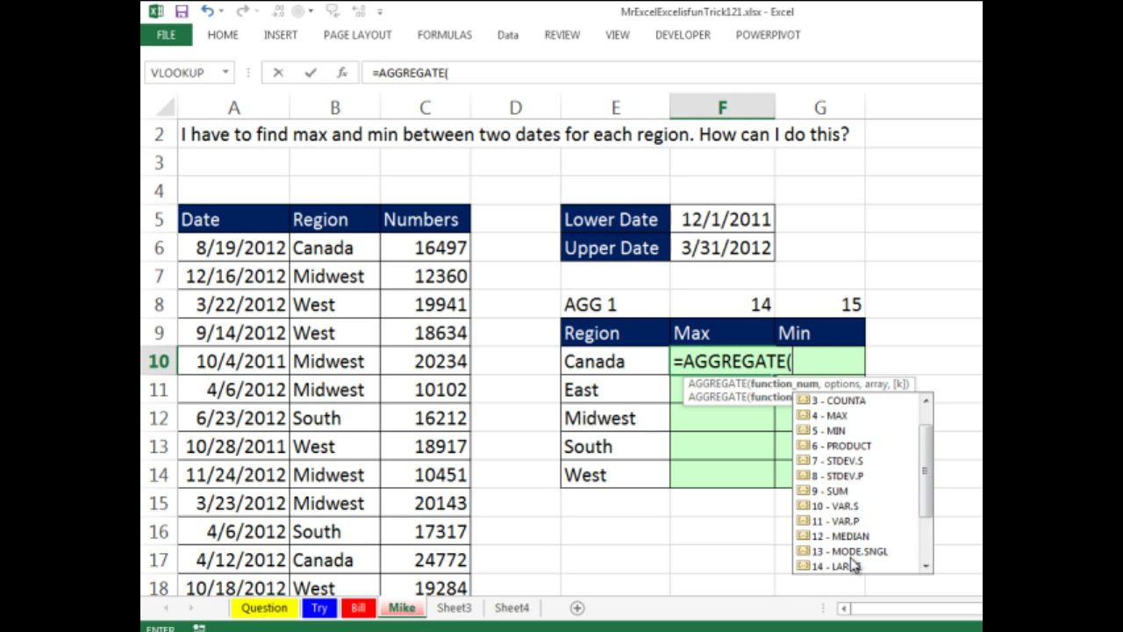
pyautogui.moveTo(926, 465); pyautogui.dragTo(927, 504)
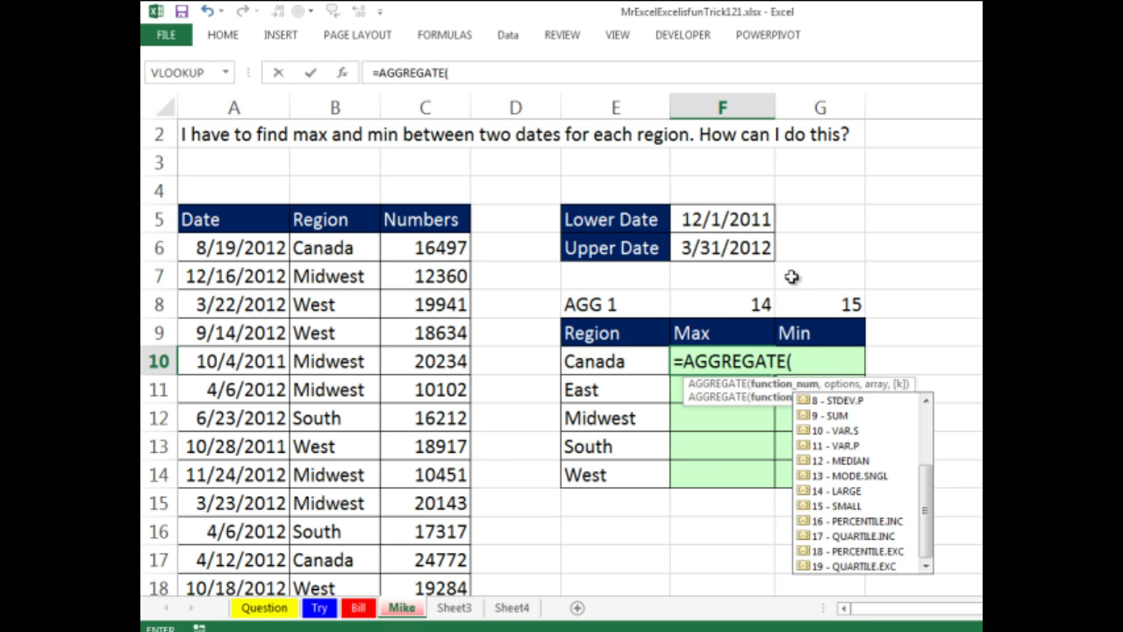
pyautogui.click(734, 301)
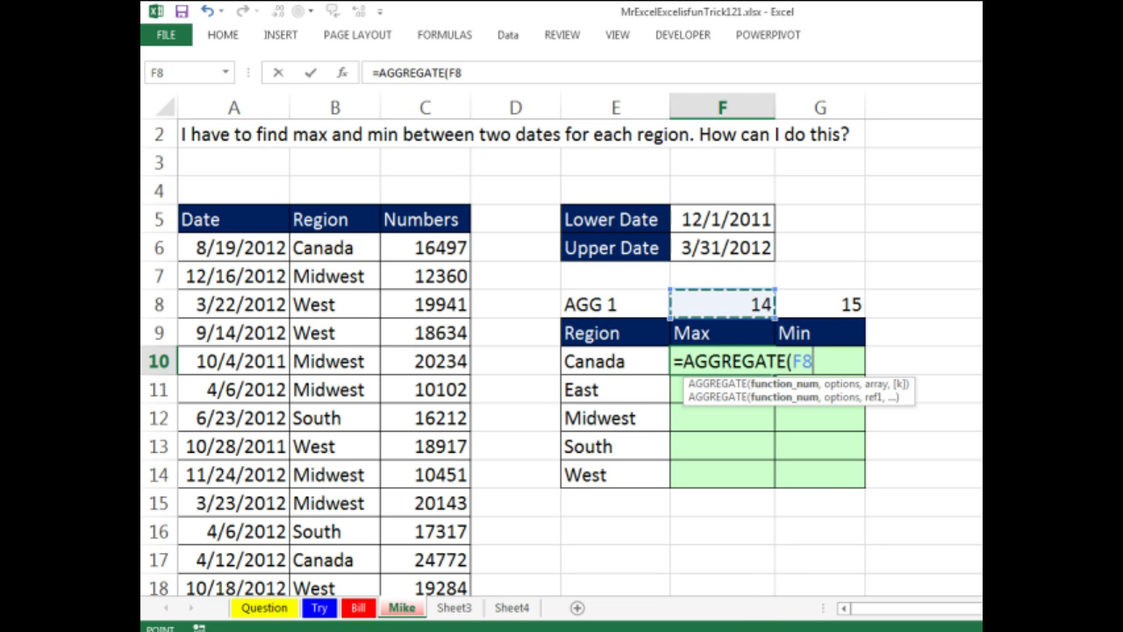
# Lock F8's row and add option 6 to ignore errors: =AGGREGATE(F$8,6,.
pyautogui.press('F4')
pyautogui.press('F4')
pyautogui.write(',')
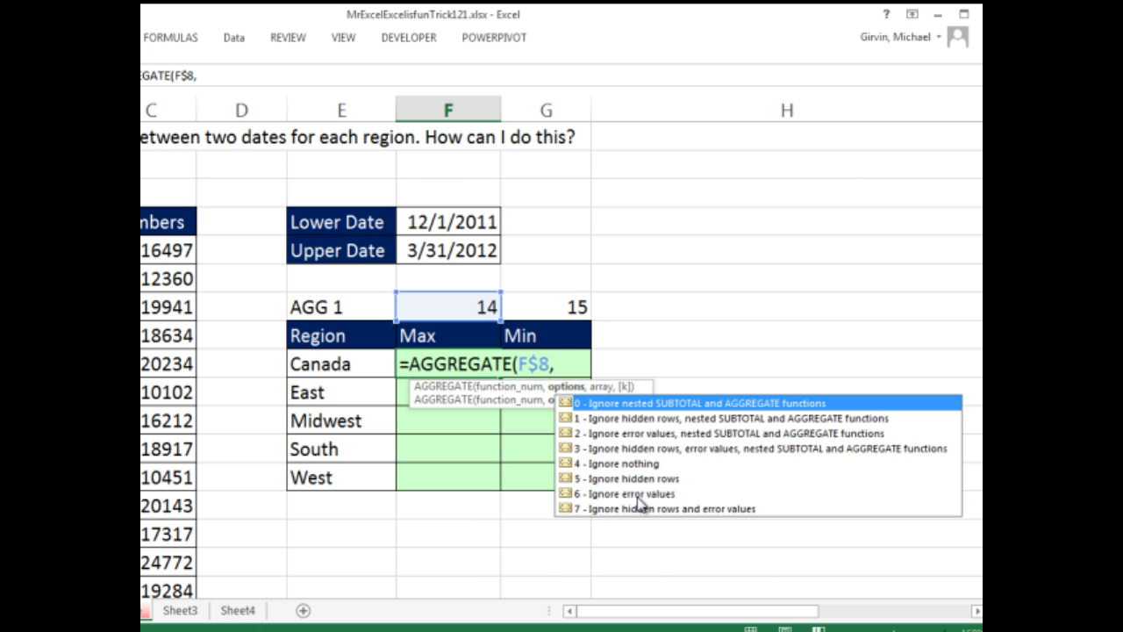
pyautogui.write('6')
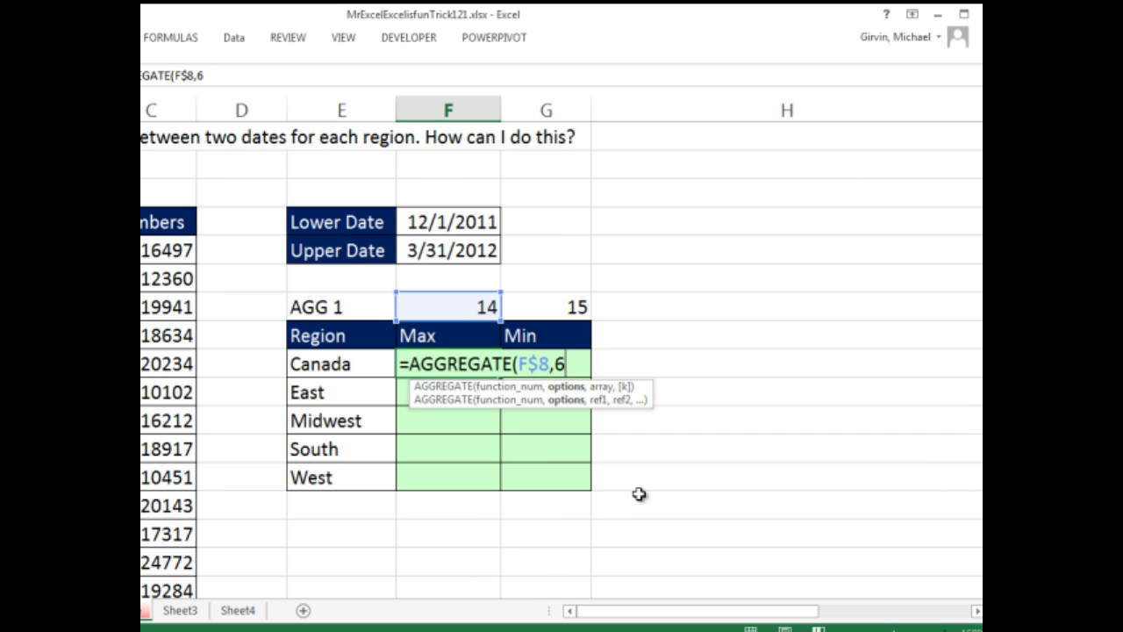
pyautogui.write(',')
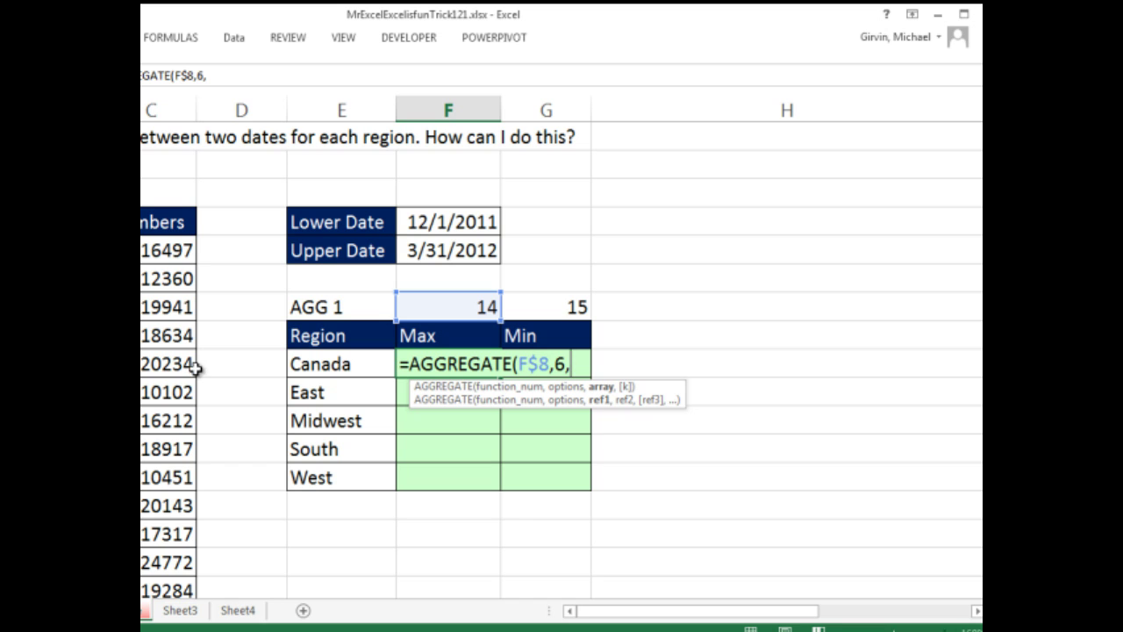
# Add the absolute Numbers range $C$6:$C$11730 as the array argument.
pyautogui.click(146, 251)
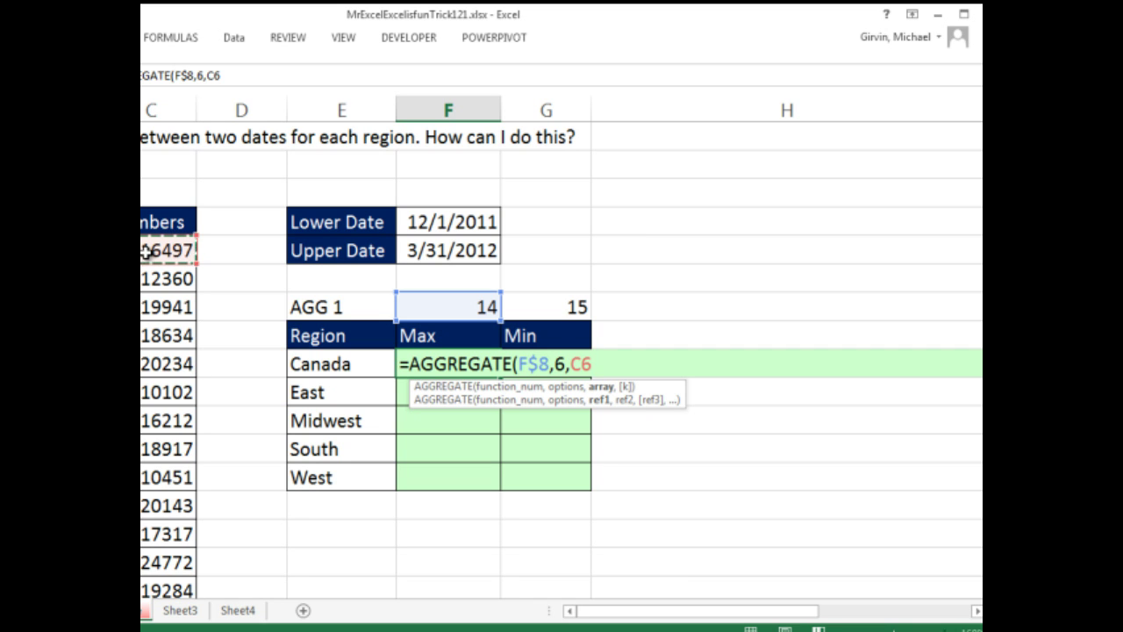
pyautogui.hotkey('ctrl', 'shift', 'Down')
pyautogui.press('F4')
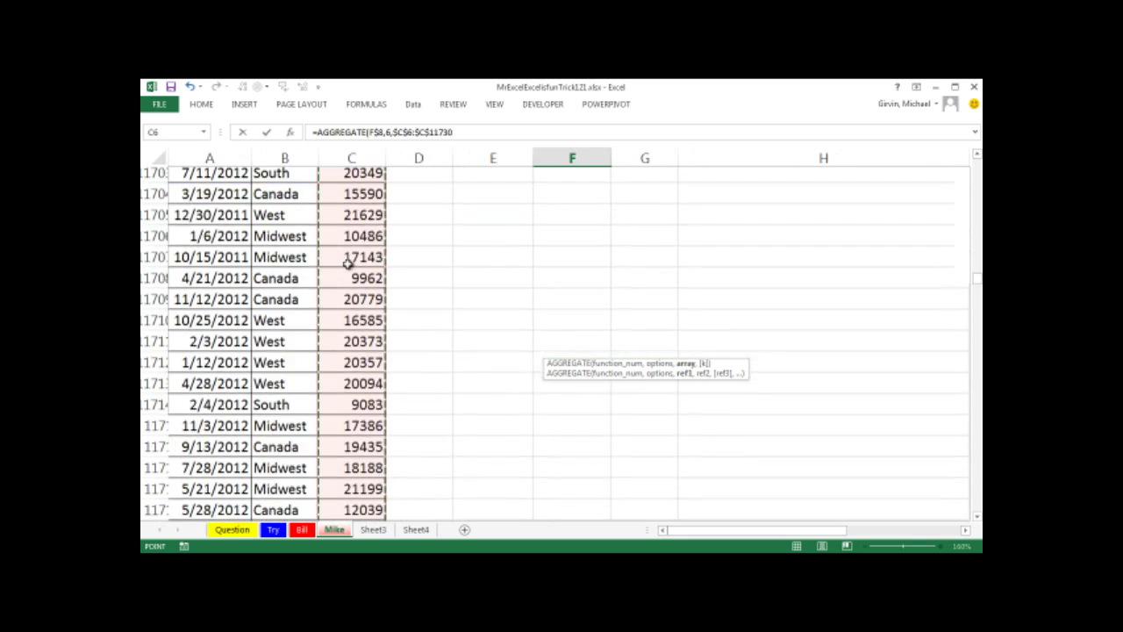
pyautogui.hotkey('ctrl', 'BackSpace')
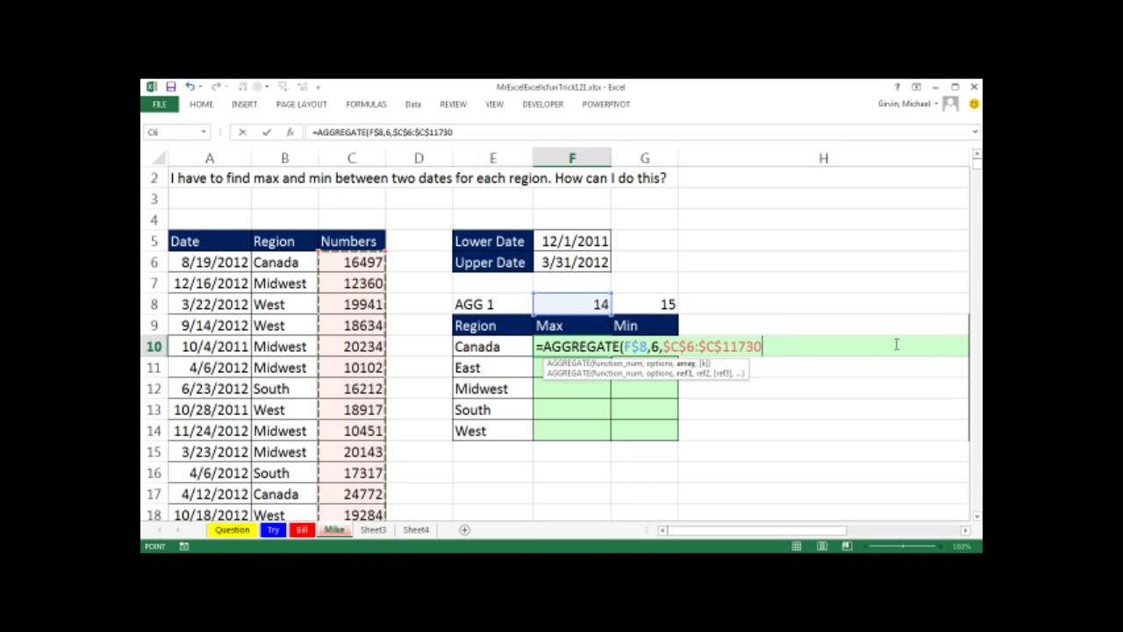
# Divide by ($A$6:$A$11730>=$F$5) and evaluate it with F9, triggering a formula-too-long warning.
pyautogui.write('/')
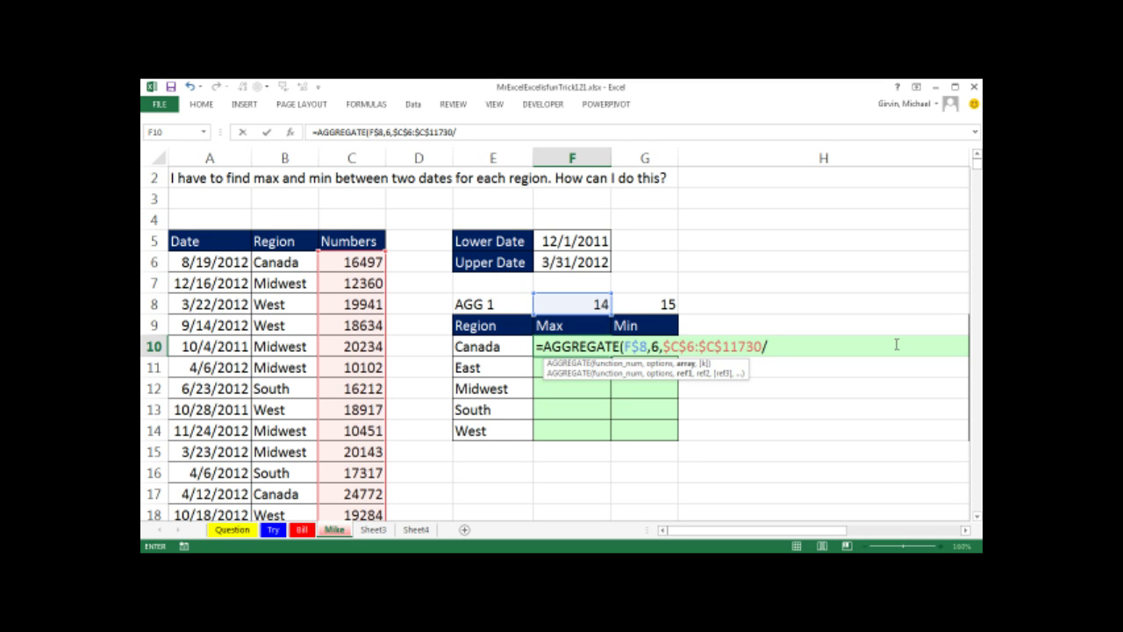
pyautogui.write('((')
pyautogui.click(217, 265)
pyautogui.press('F4')
pyautogui.hotkey('ctrl', 'shift', 'Down')
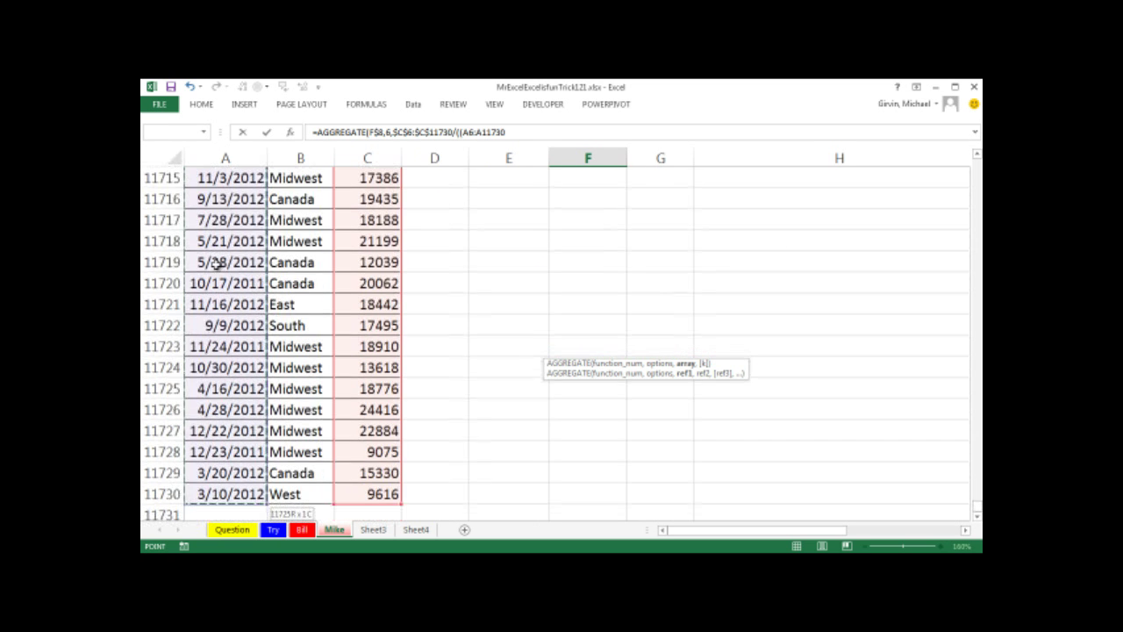
pyautogui.hotkey('ctrl', 'BackSpace')
pyautogui.write('>')
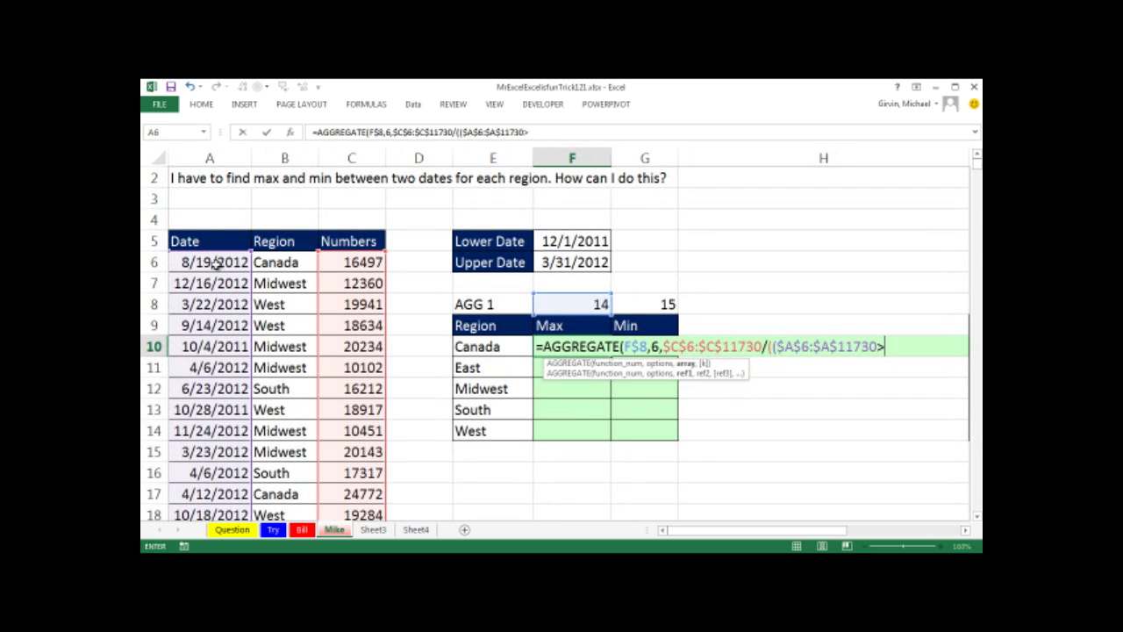
pyautogui.write('=')
pyautogui.click(561, 237)
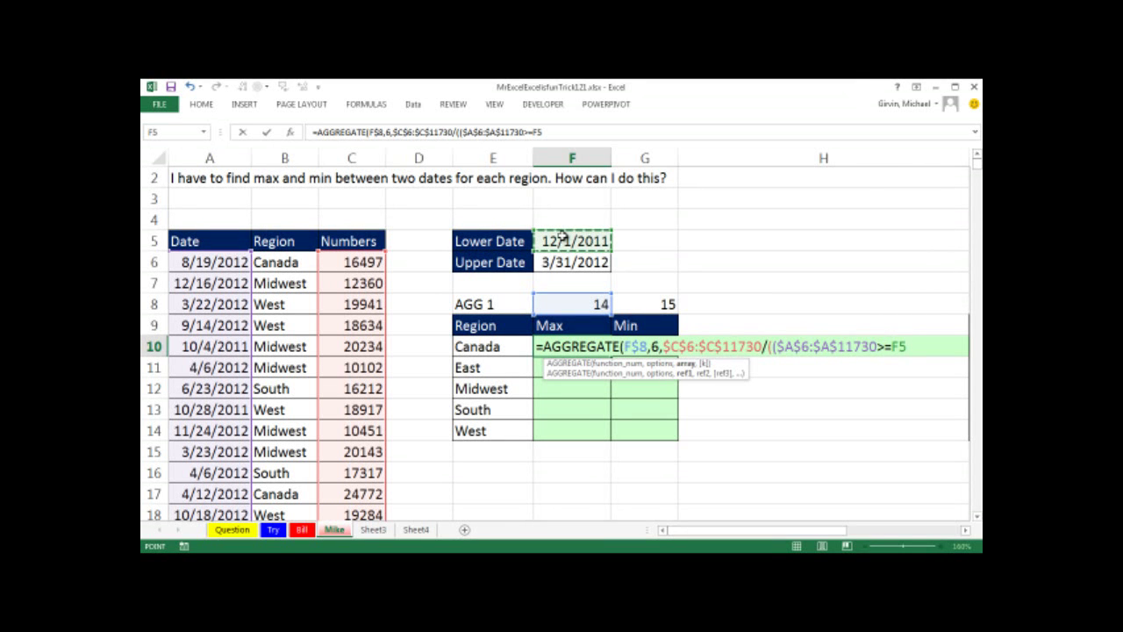
pyautogui.press('F4')
pyautogui.write(')')
pyautogui.moveTo(776, 346); pyautogui.dragTo(921, 351)
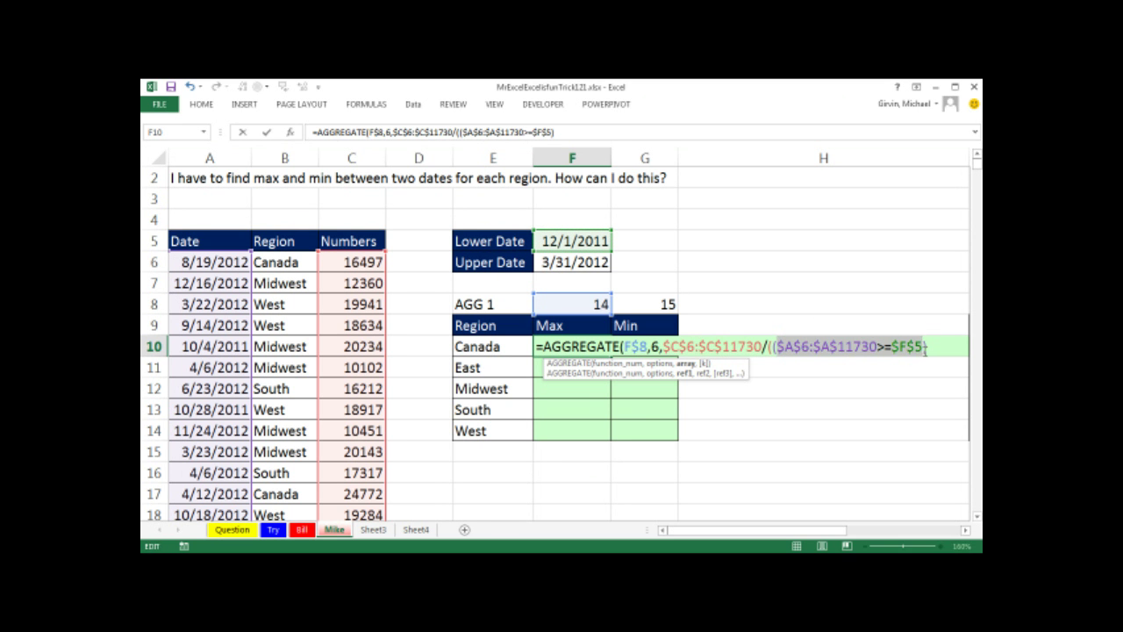
pyautogui.press('F9')
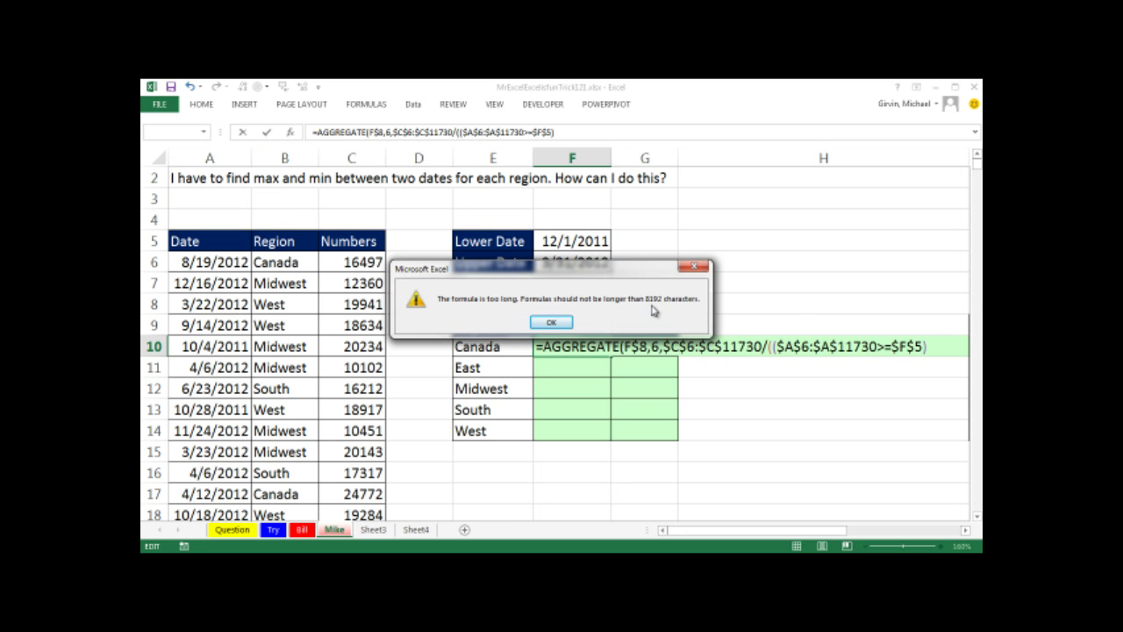
# Add the upper-date test ($A$6:$A$11730<=$F$6) to the Canada Max formula.
pyautogui.press('Return')
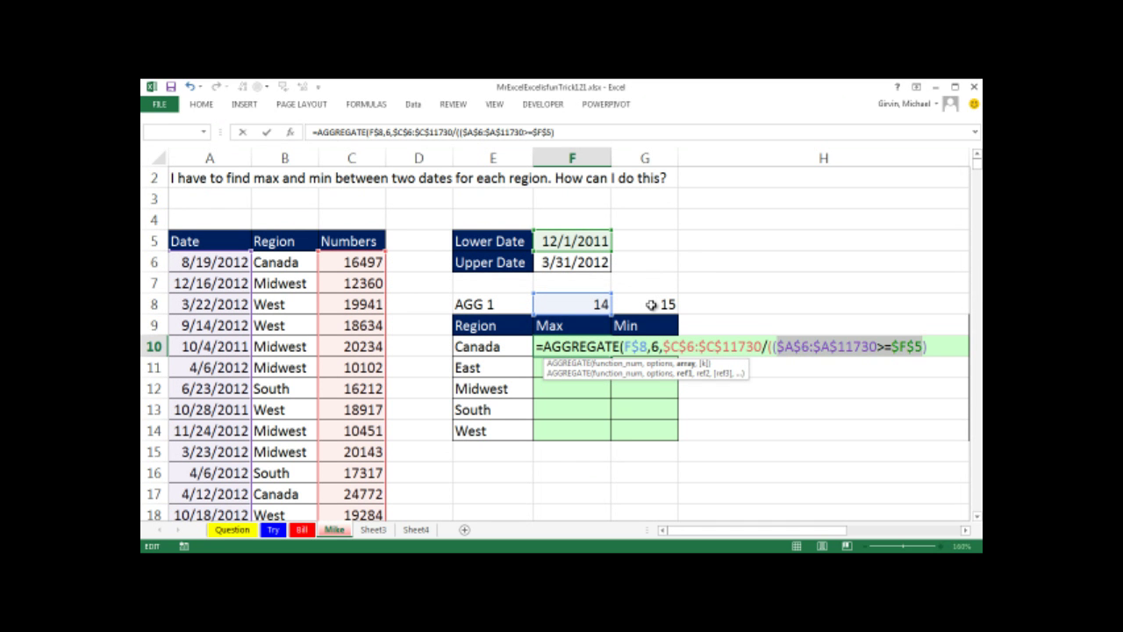
pyautogui.click(944, 347)
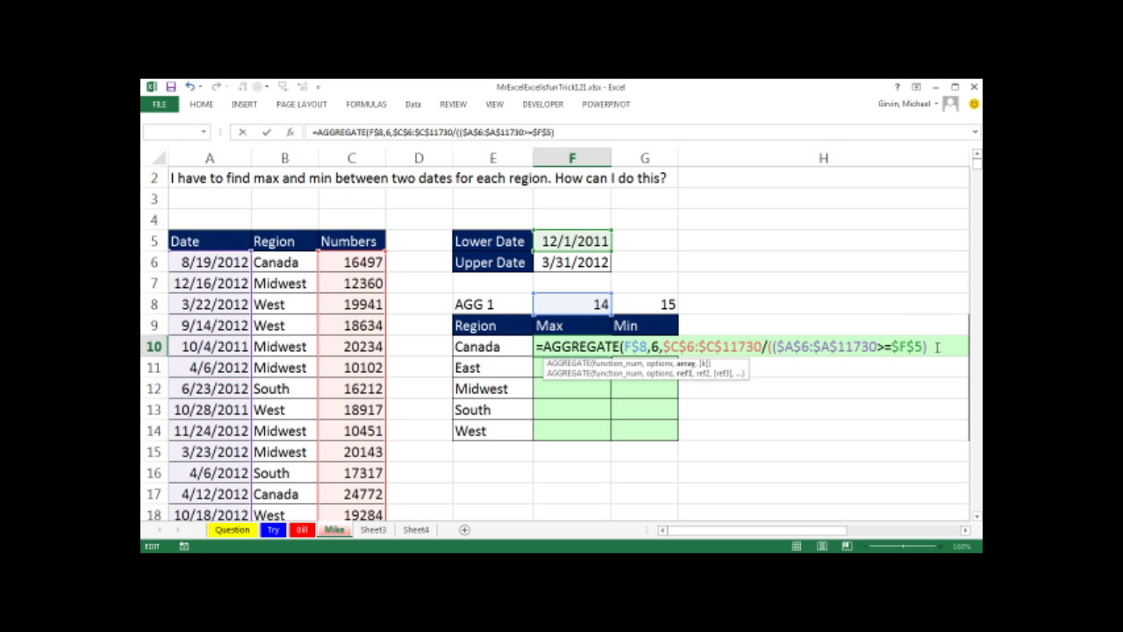
pyautogui.write('*(')
pyautogui.click(234, 262)
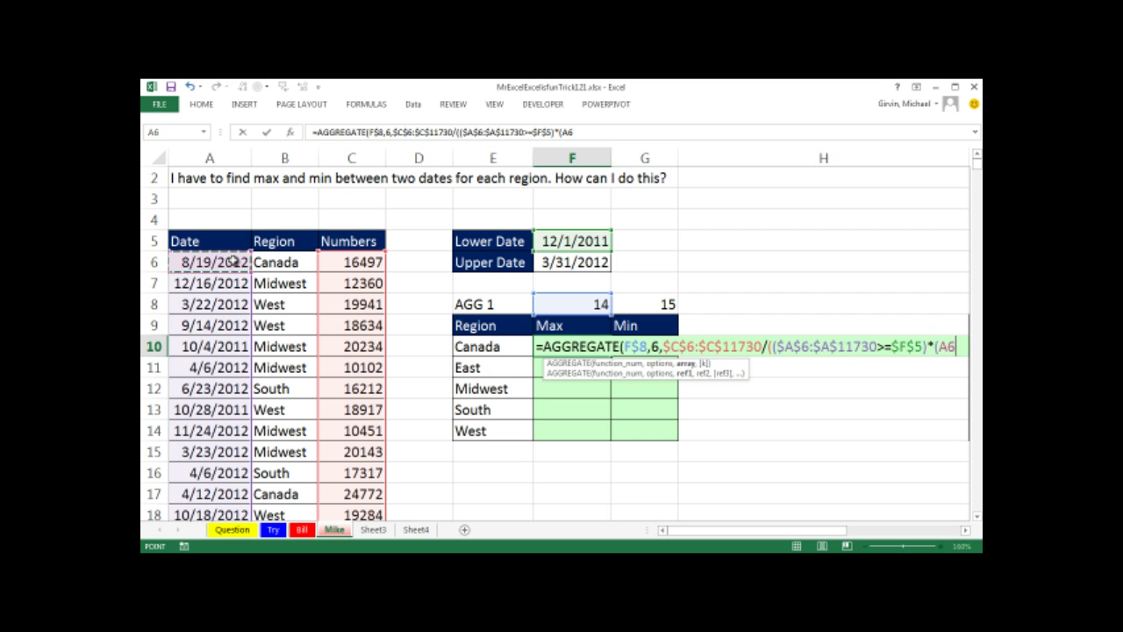
pyautogui.hotkey('ctrl', 'shift', 'Down')
pyautogui.press('F4')
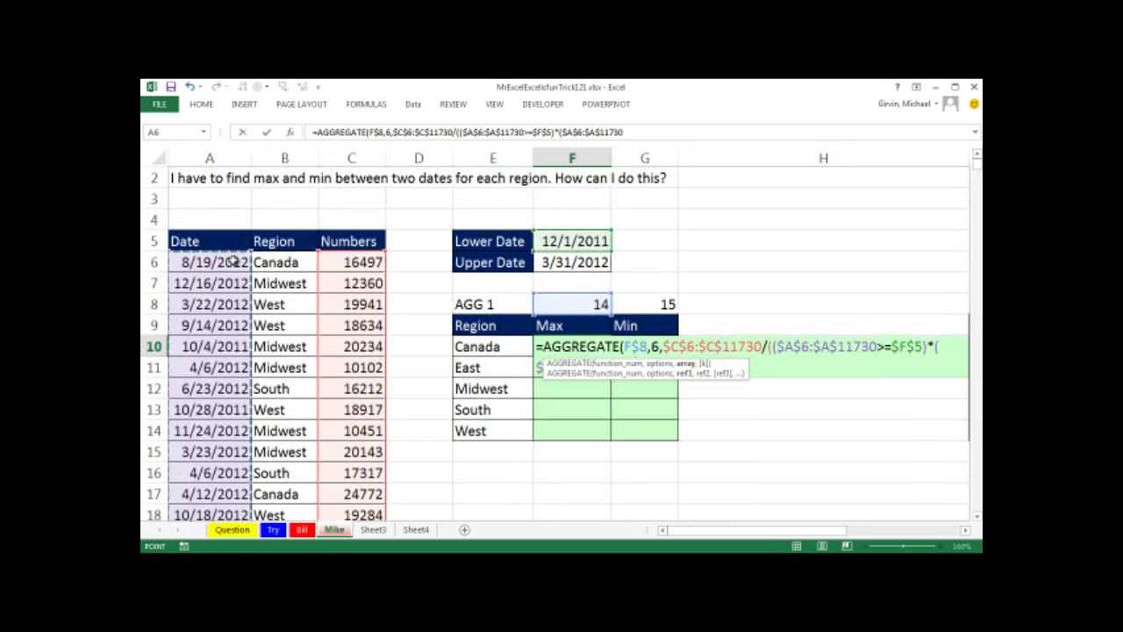
pyautogui.write('<=')
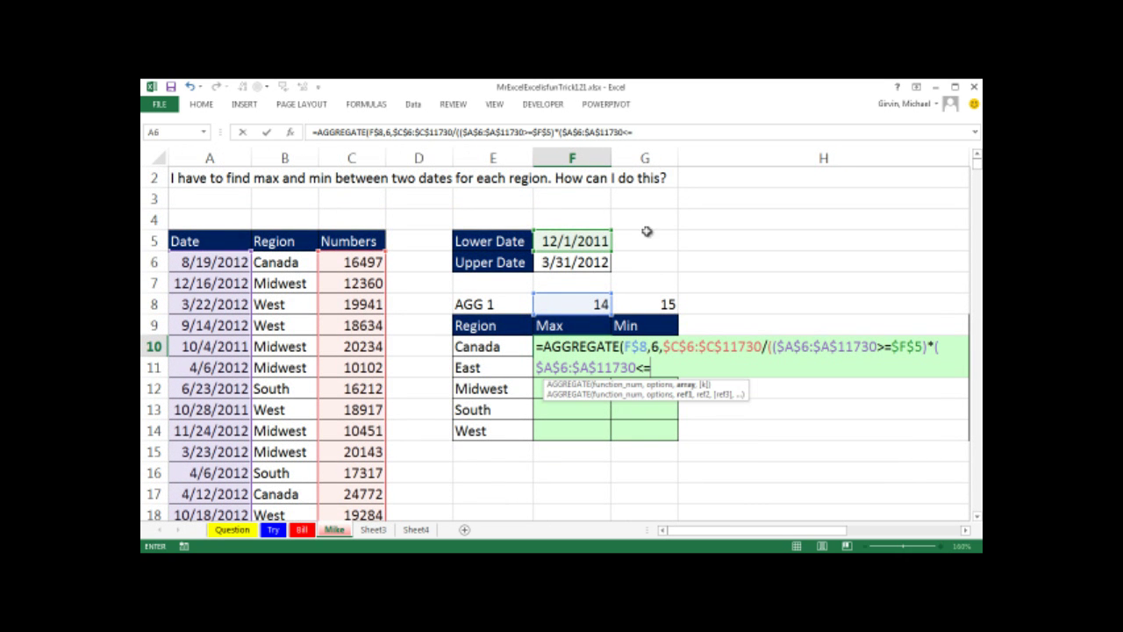
pyautogui.click(590, 256)
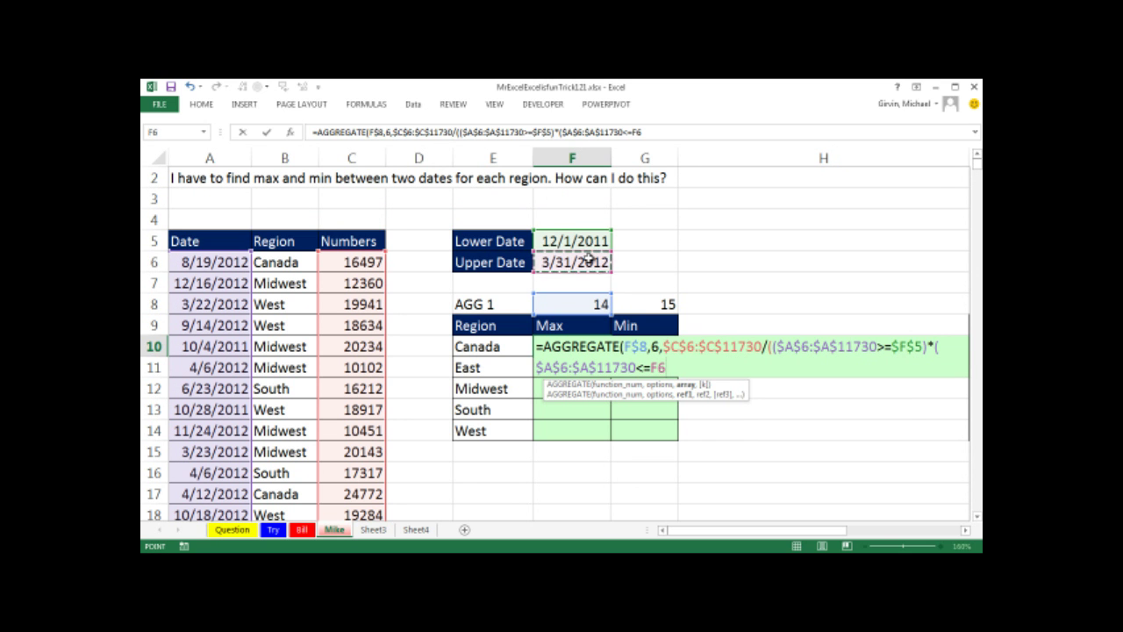
pyautogui.press('F4')
pyautogui.write(')*(')
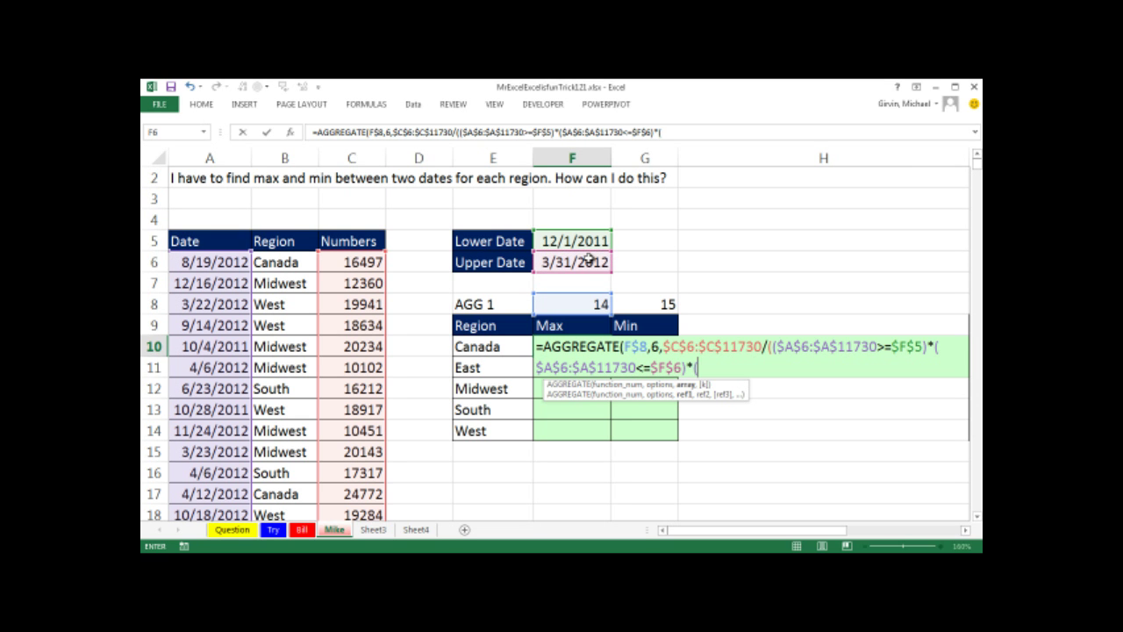
# Multiply in the region test ($B$6:$B$11730=$E10), locking only column E, and close the parentheses.
pyautogui.click(276, 261)
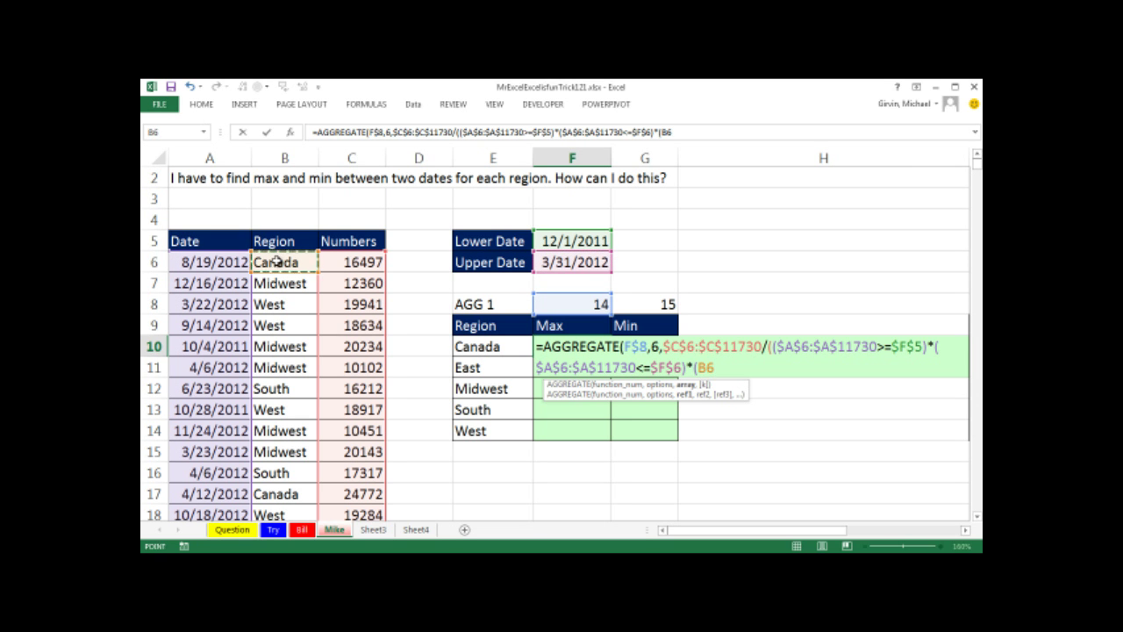
pyautogui.hotkey('ctrl', 'shift', 'Down')
pyautogui.hotkey('ctrl', 'BackSpace')
pyautogui.press('F4')
pyautogui.write('=')
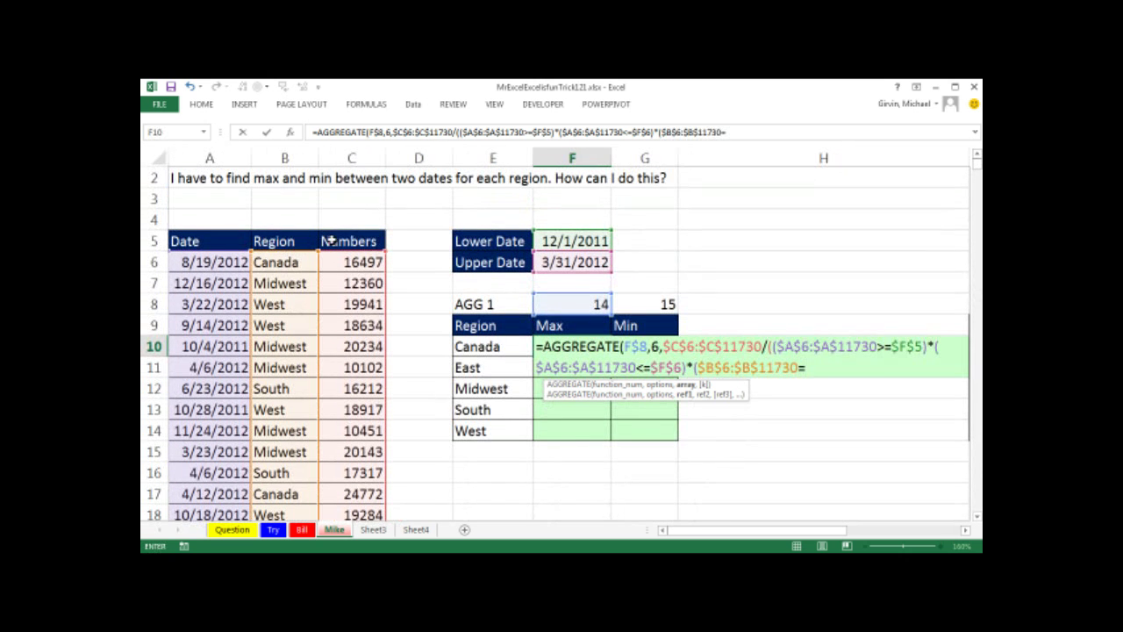
pyautogui.click(490, 348)
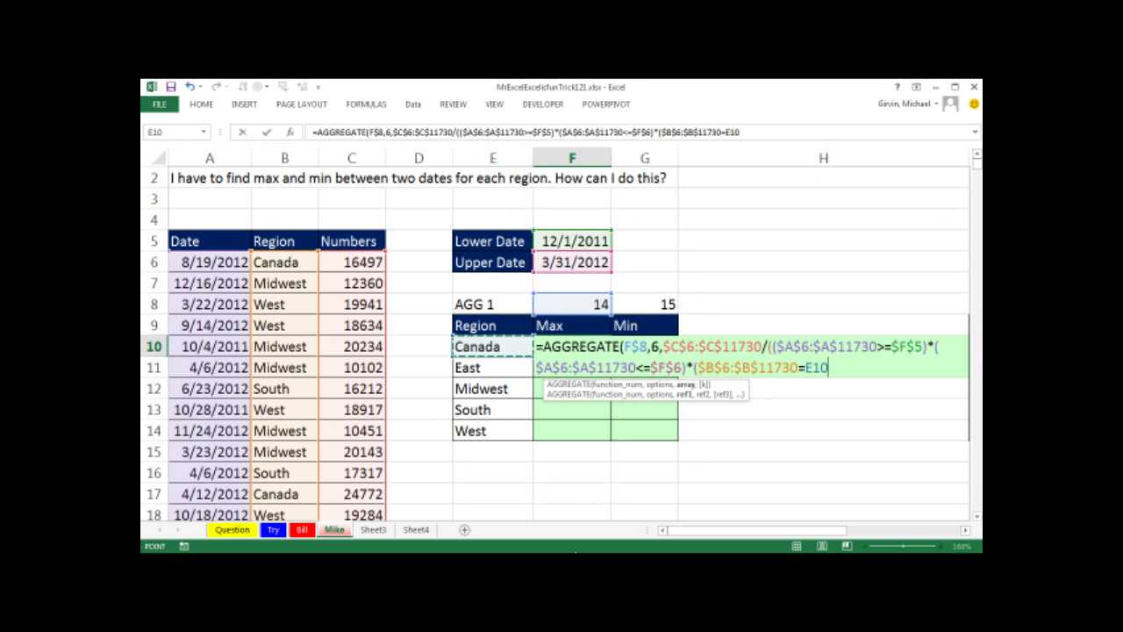
pyautogui.press('F4')
pyautogui.press('F4')
pyautogui.press('F4')
pyautogui.write(')')
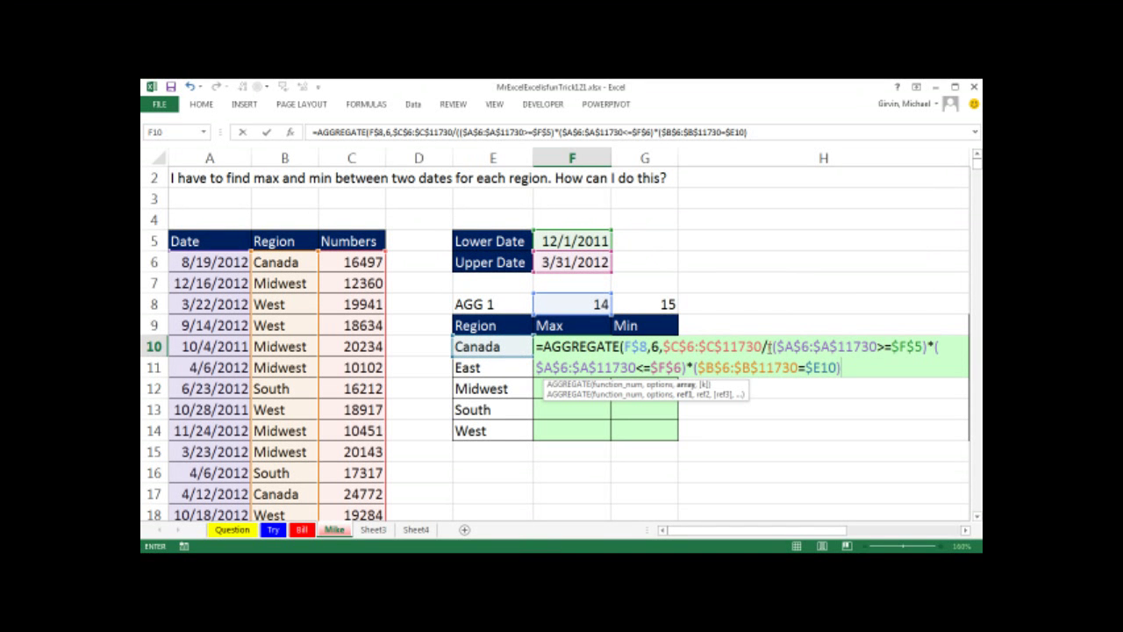
pyautogui.write(')')
# Check the multiplications joining the conditions, then add k argument 1 to finish the formula.
pyautogui.moveTo(927, 346); pyautogui.dragTo(937, 347)
pyautogui.moveTo(695, 367); pyautogui.dragTo(687, 367)
pyautogui.write(',1')
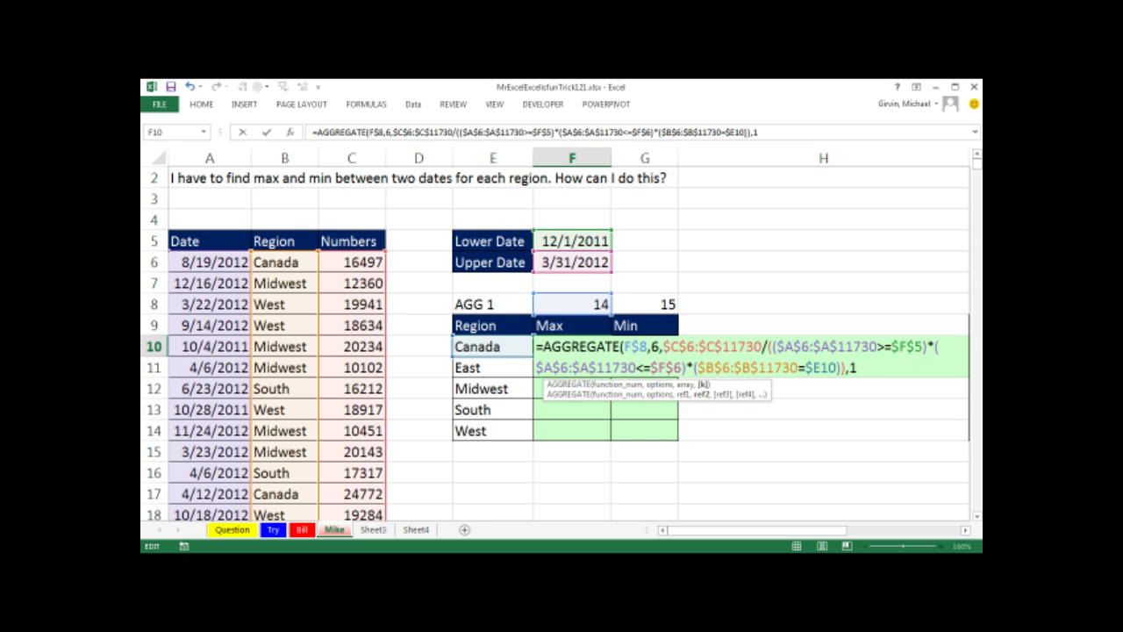
pyautogui.write(')')
pyautogui.hotkey('ctrl', 'Return')
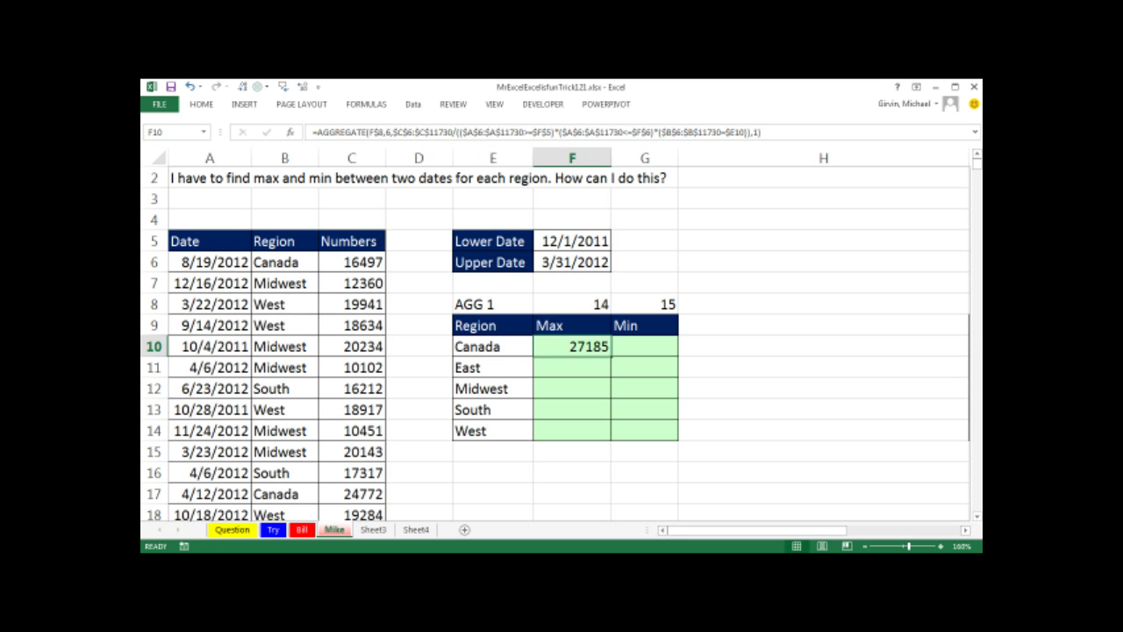
# Copy F10's AGGREGATE formula down to West and across into Min, confirming West Min is 7262.
pyautogui.doubleClick(566, 346)
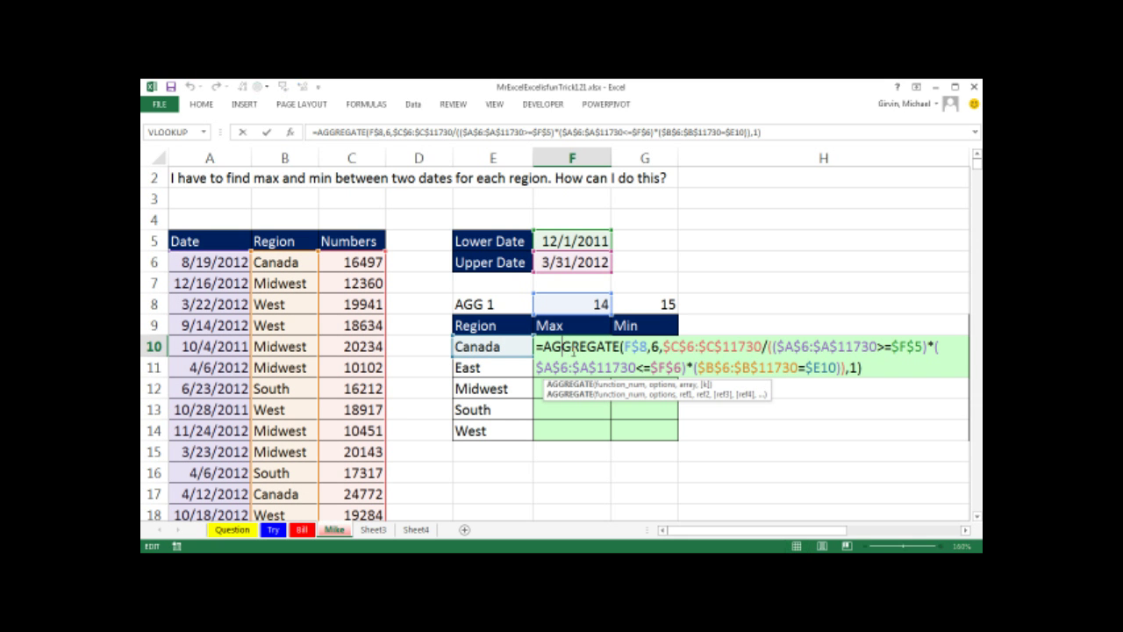
pyautogui.hotkey('ctrl', 'Return')
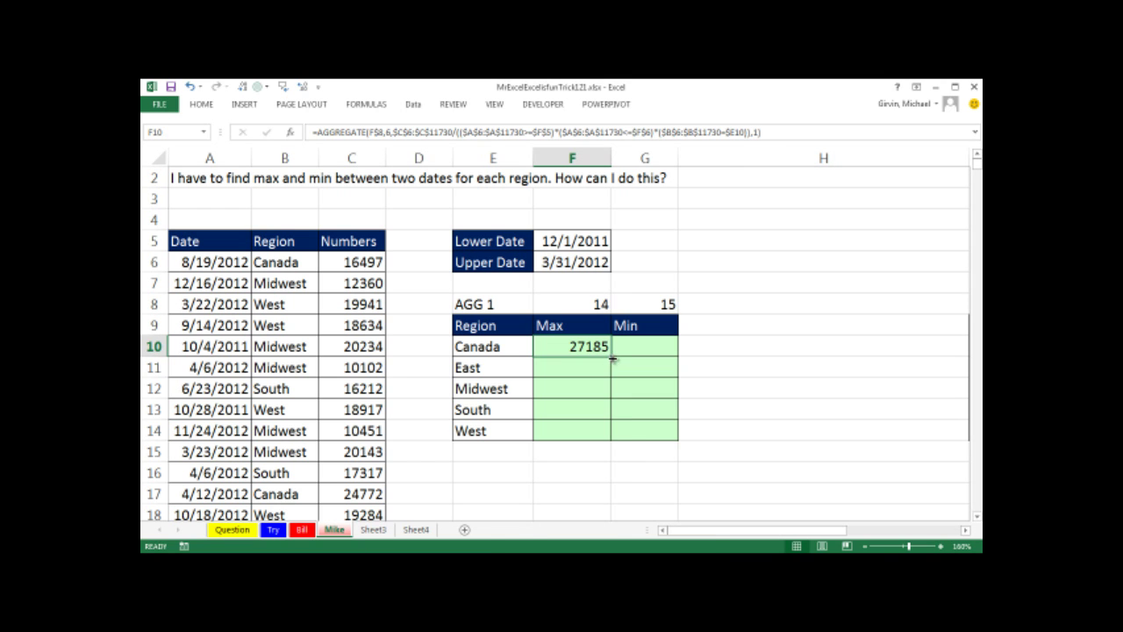
pyautogui.moveTo(612, 355); pyautogui.dragTo(678, 436)
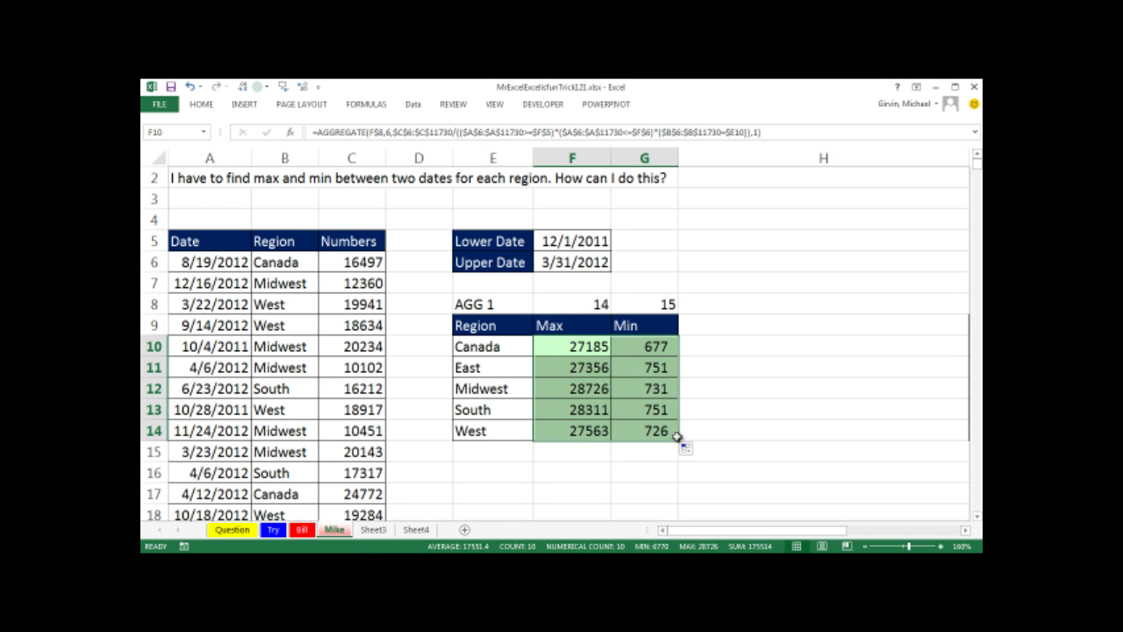
pyautogui.click(664, 430)
pyautogui.press('F2')
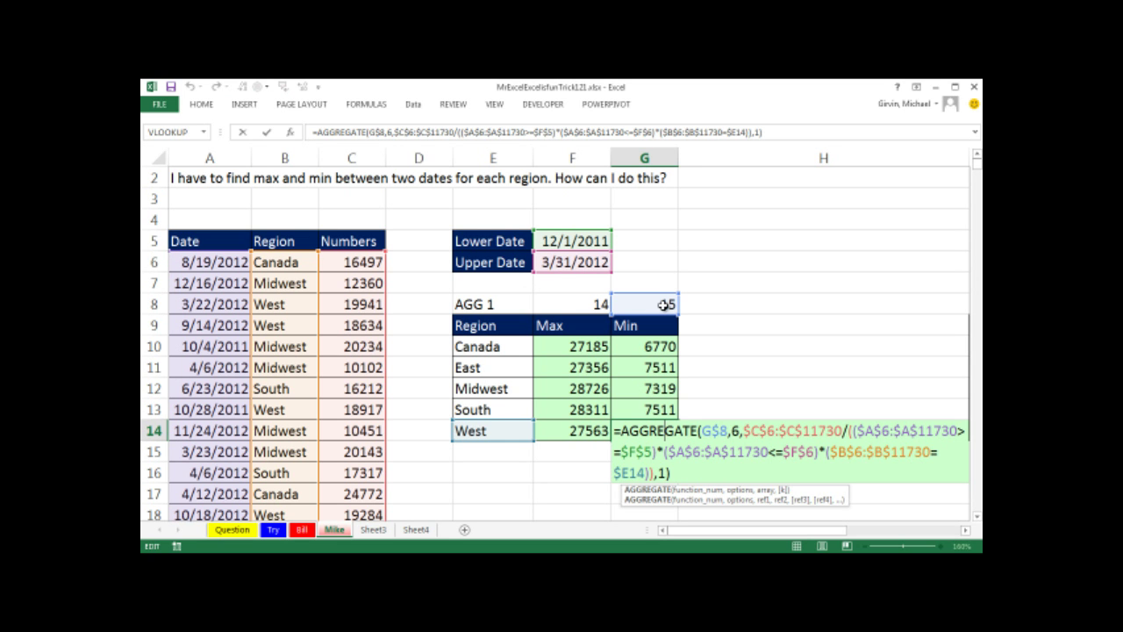
pyautogui.hotkey('ctrl', 'Return')
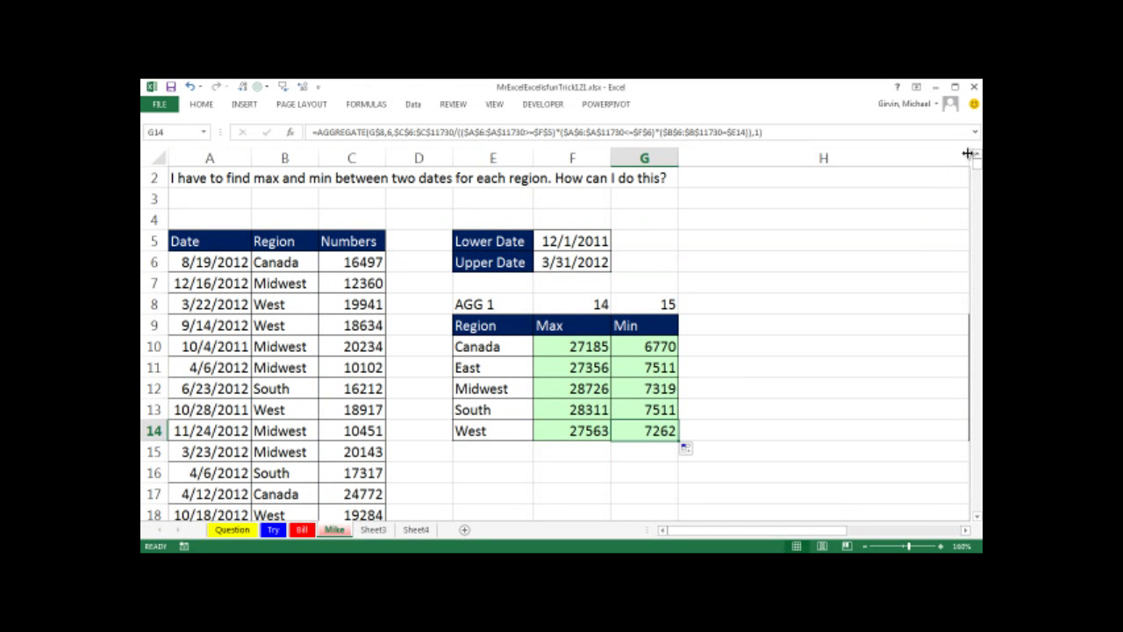
# Narrow column H to reveal AGG 2 and review the I10 Max formula's array conditions.
pyautogui.moveTo(968, 158); pyautogui.dragTo(689, 207)
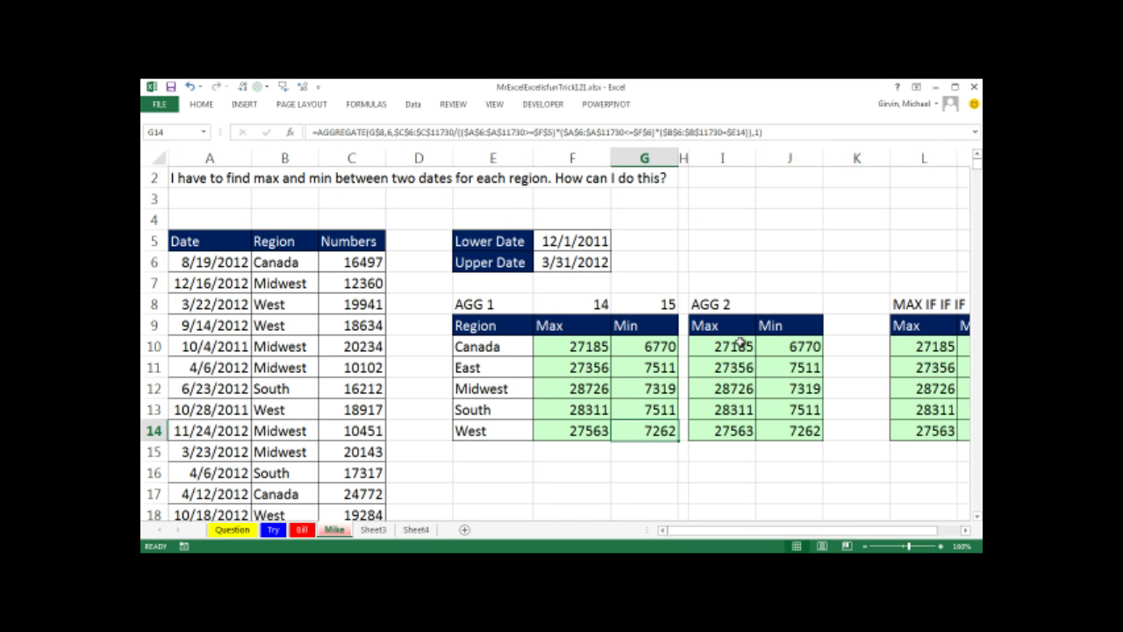
pyautogui.doubleClick(713, 344)
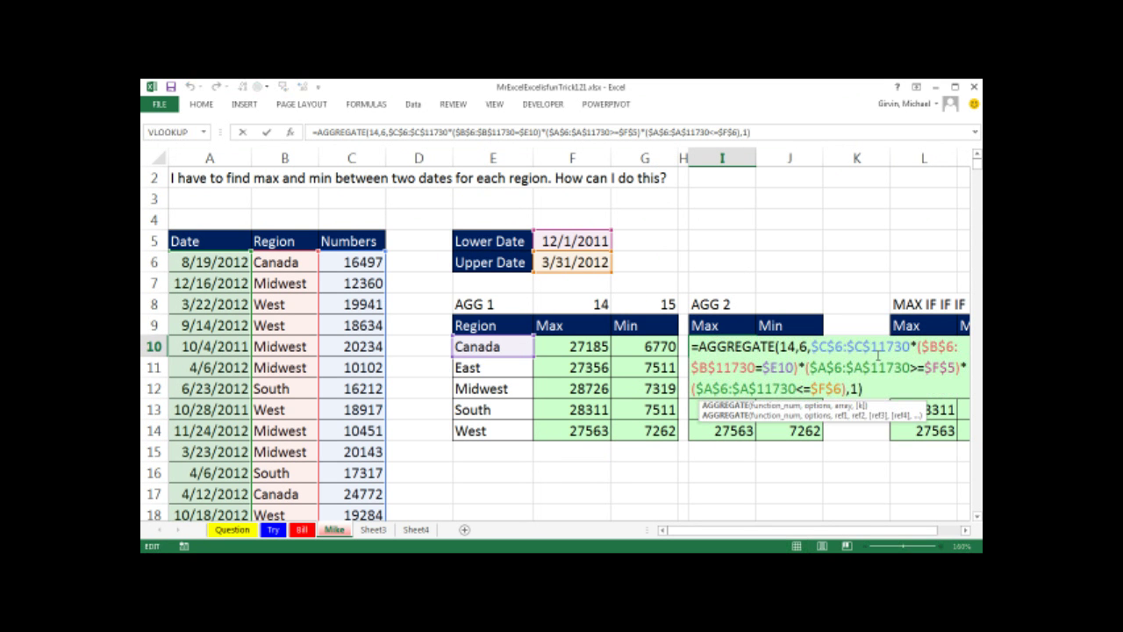
pyautogui.click(915, 346)
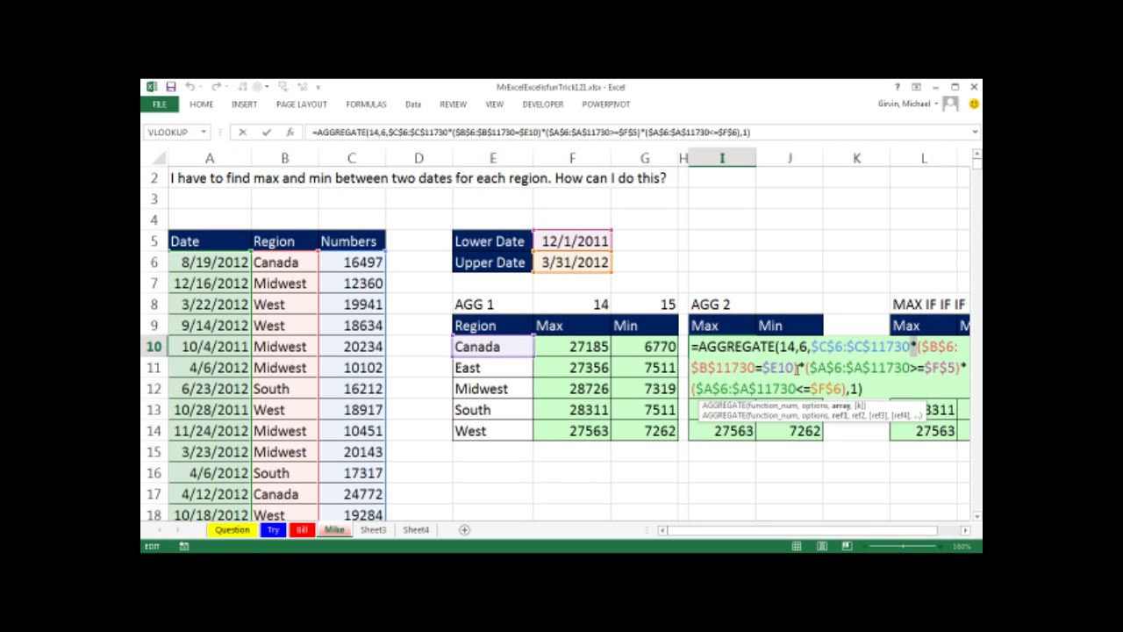
pyautogui.moveTo(960, 367); pyautogui.dragTo(968, 367)
pyautogui.press('Return')
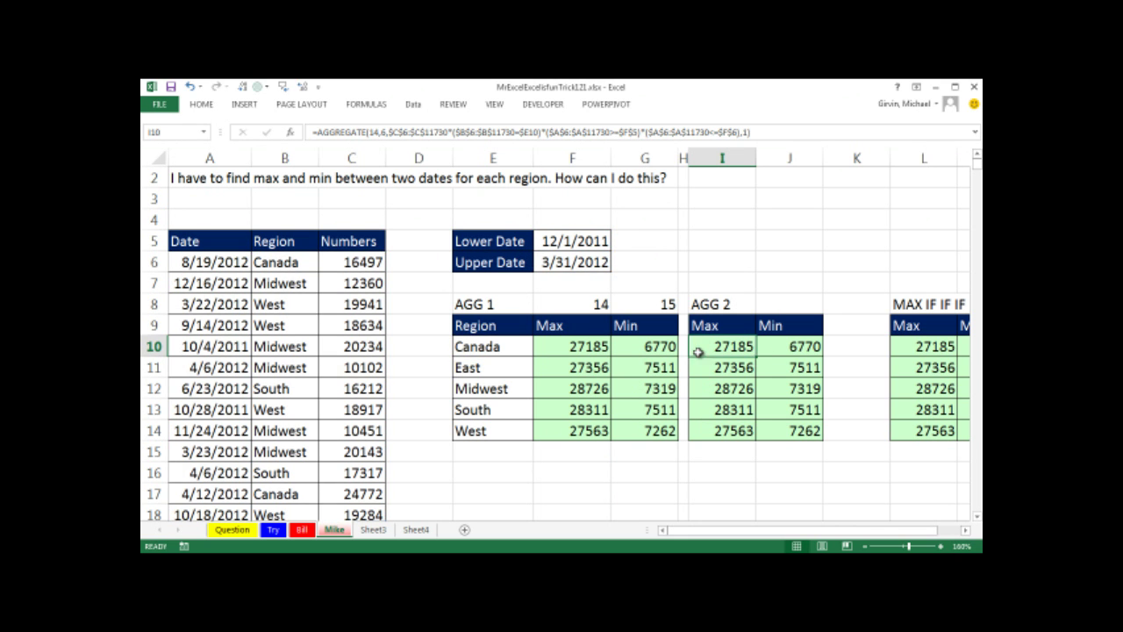
# Review the AGG 2 Min formula in J10, then narrow column K beside the MAX IF table.
pyautogui.doubleClick(788, 351)
pyautogui.click(965, 531)
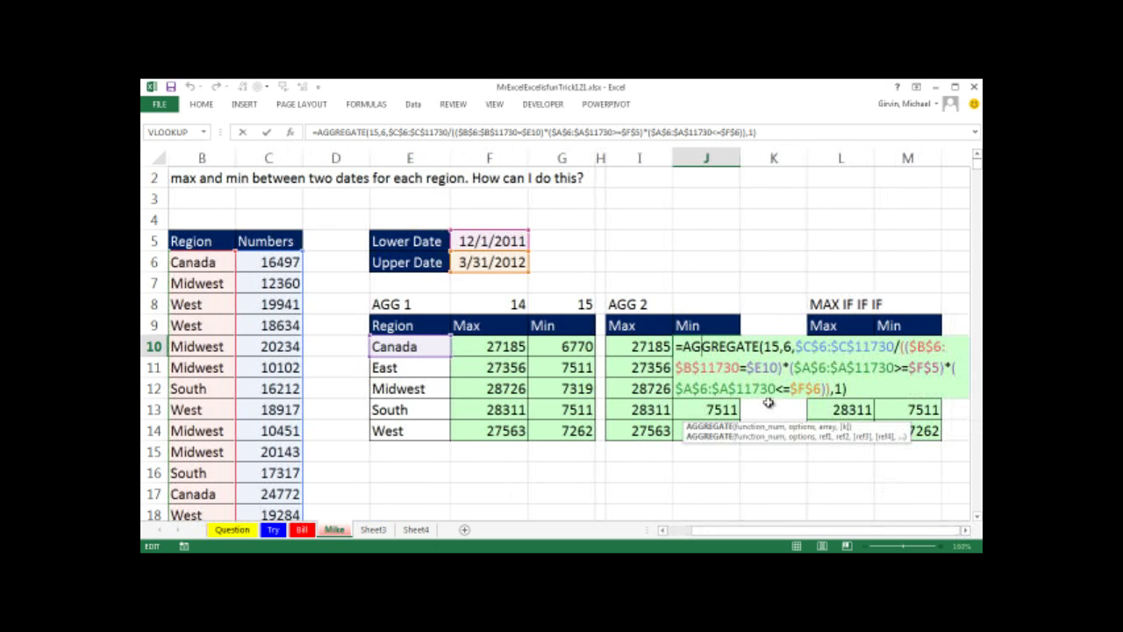
pyautogui.hotkey('ctrl', 'Return')
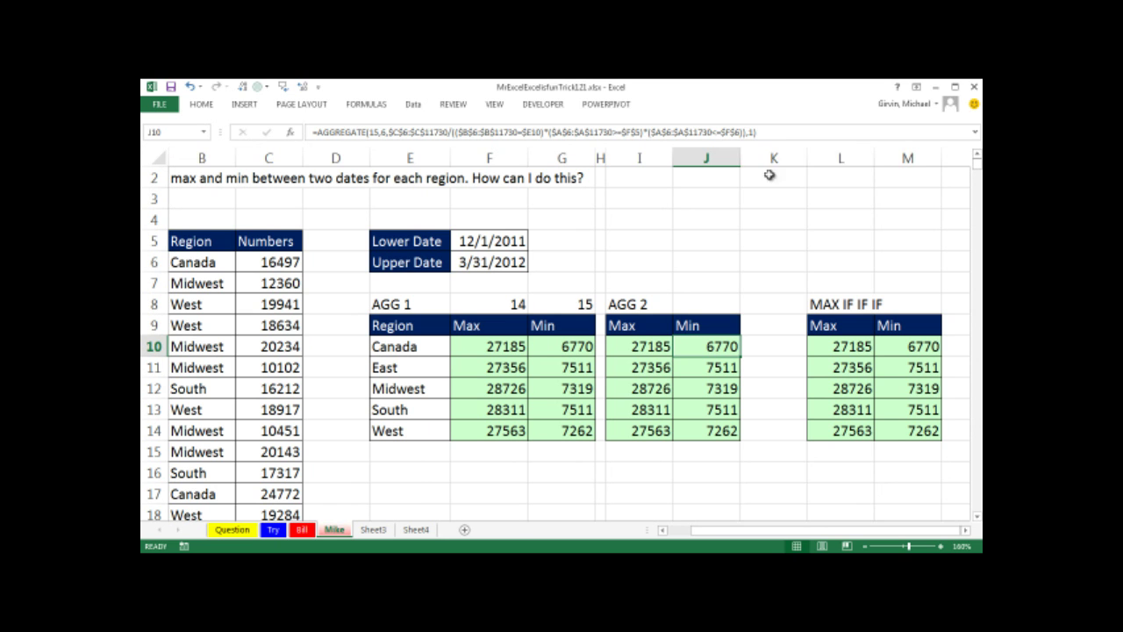
pyautogui.moveTo(807, 159); pyautogui.dragTo(745, 159)
pyautogui.doubleClick(770, 345)
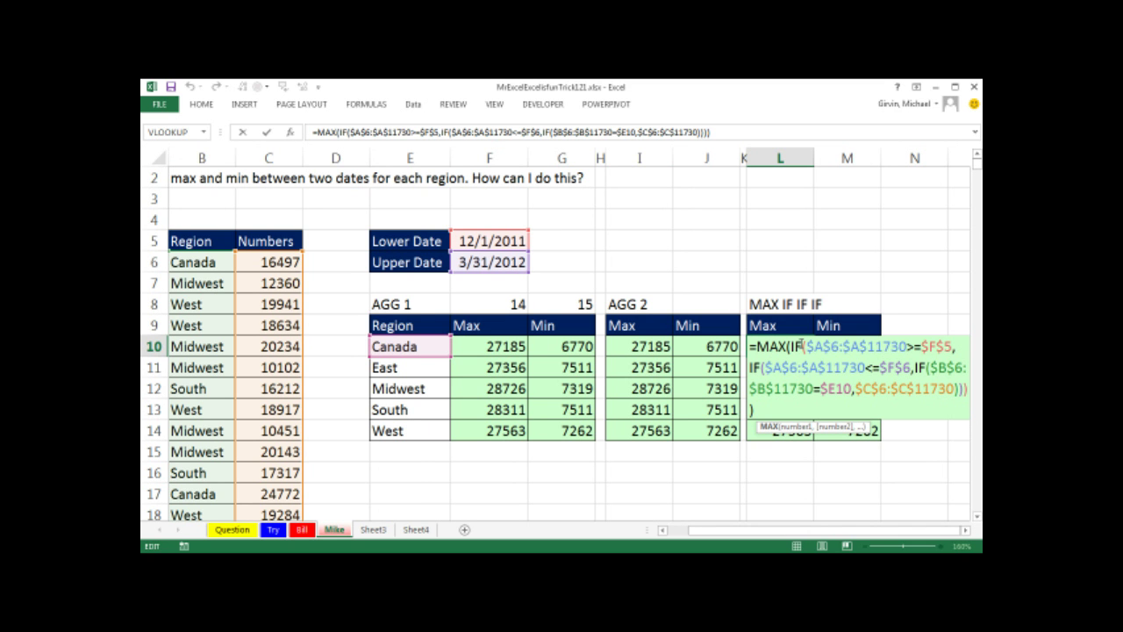
pyautogui.click(815, 346)
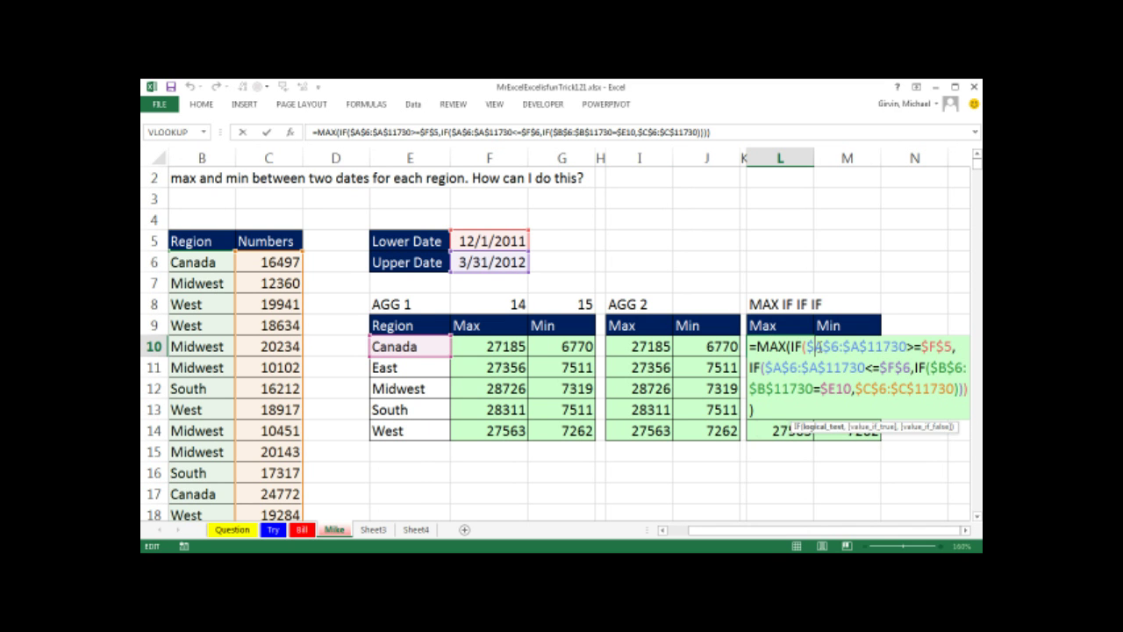
pyautogui.click(772, 368)
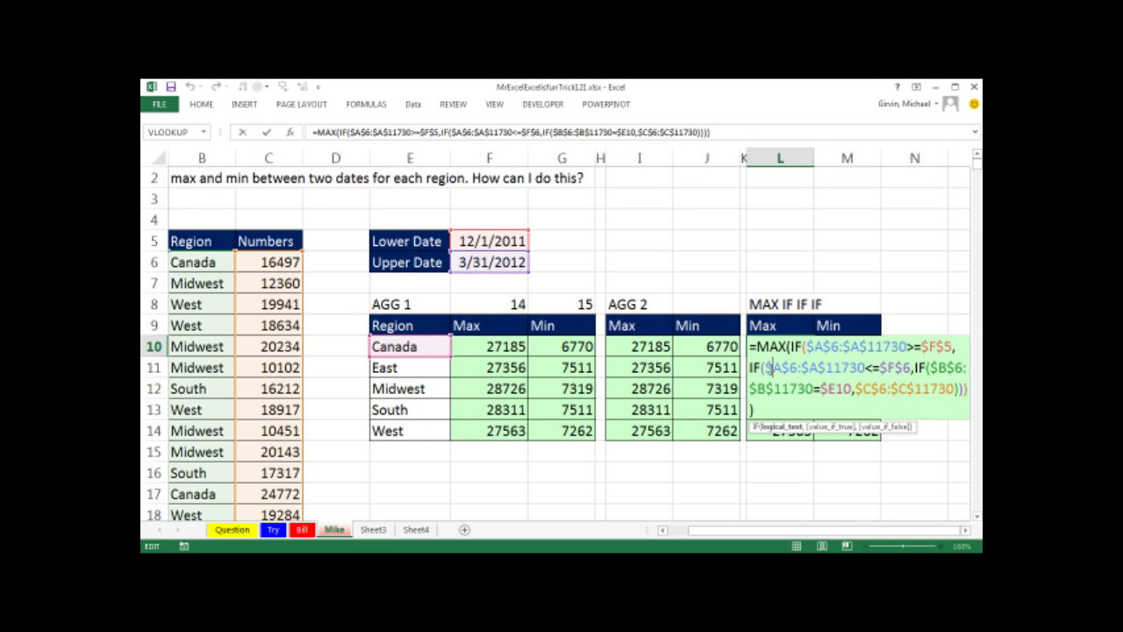
pyautogui.click(930, 368)
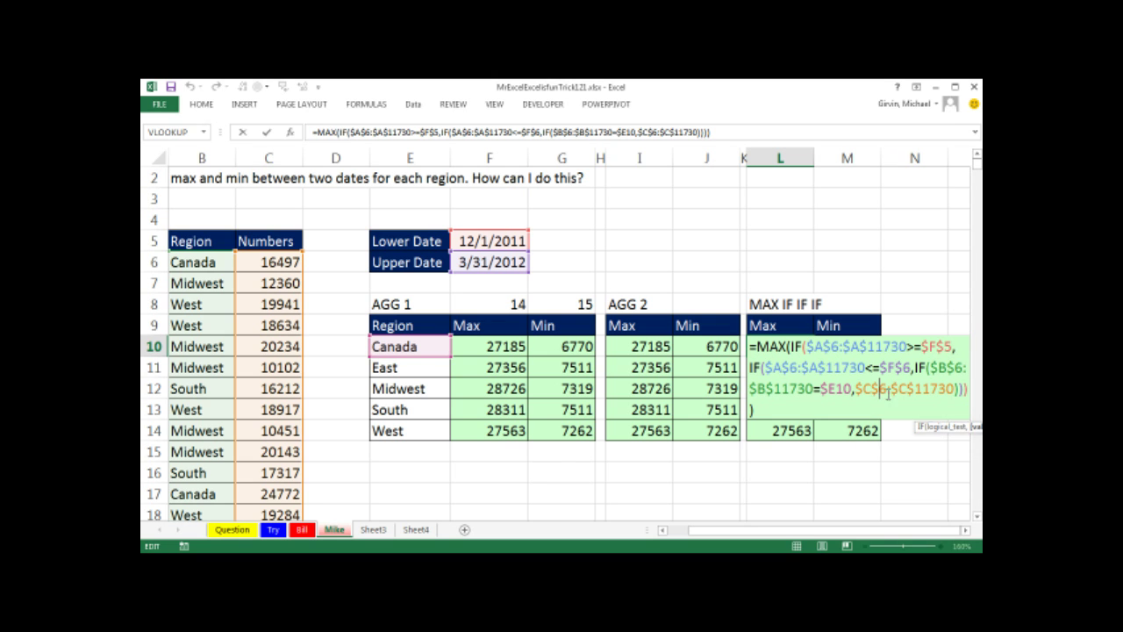
pyautogui.moveTo(933, 435); pyautogui.dragTo(865, 426)
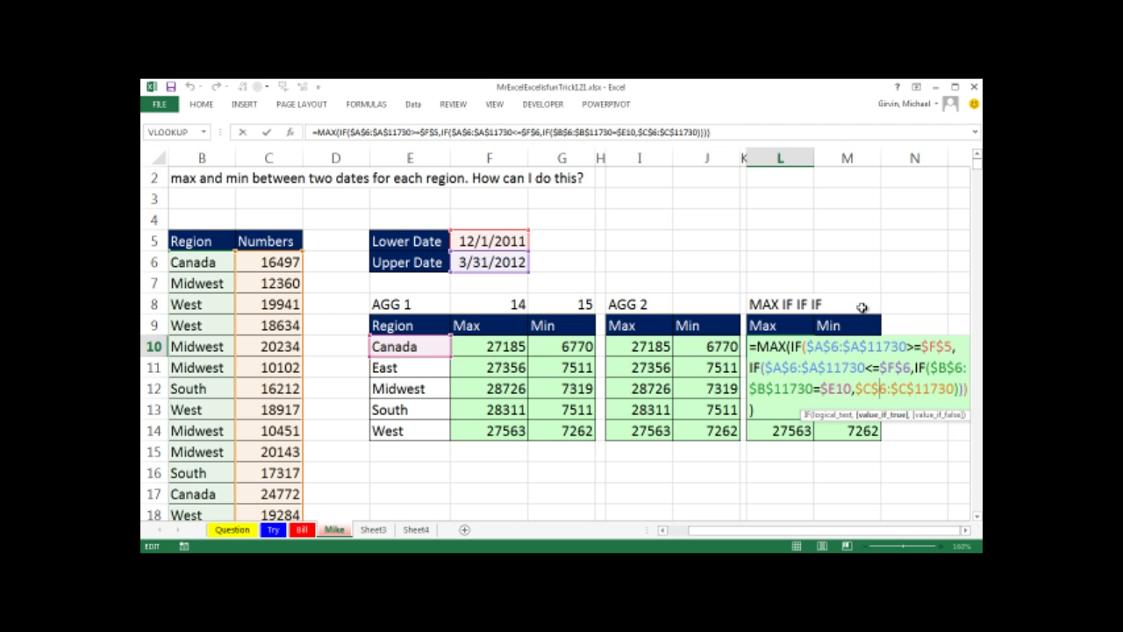
pyautogui.press('Escape')
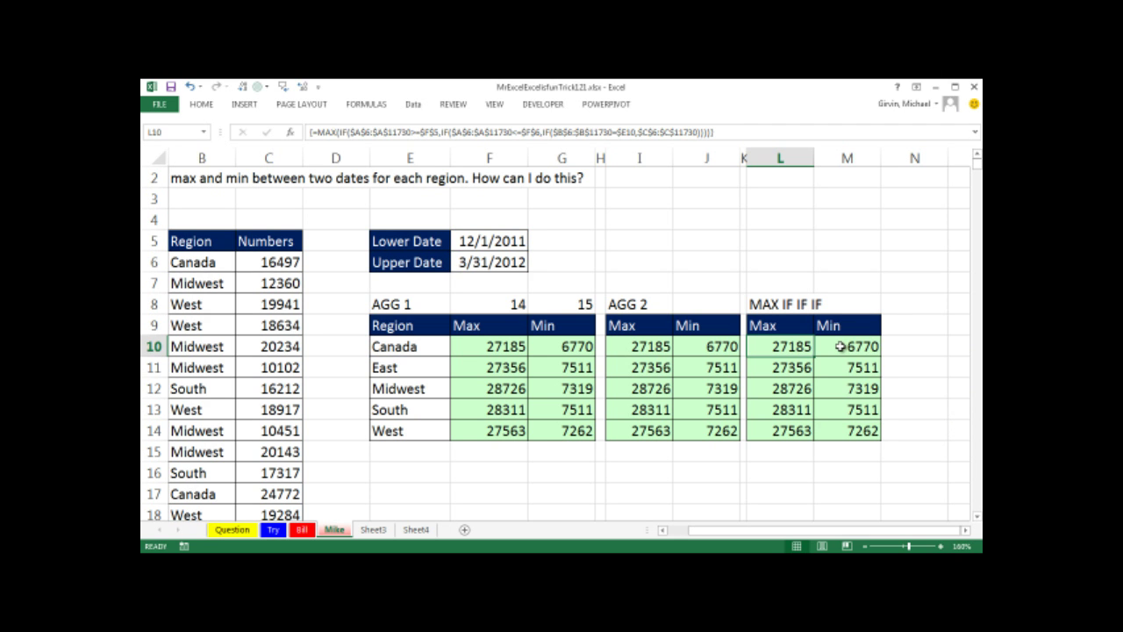
pyautogui.doubleClick(868, 338)
pyautogui.press('Escape')
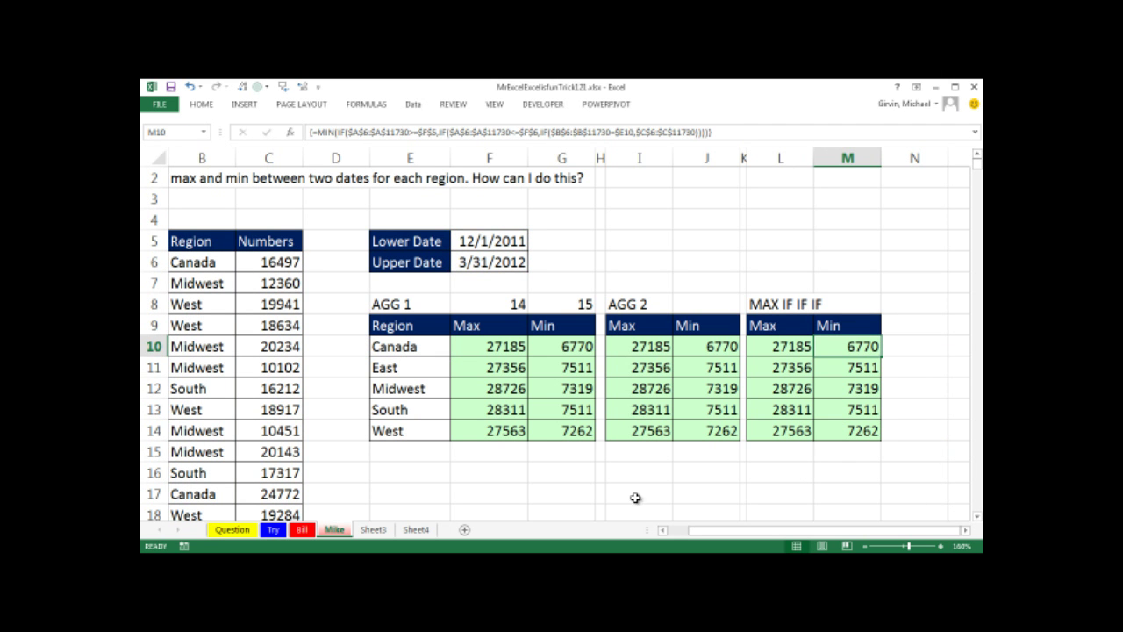